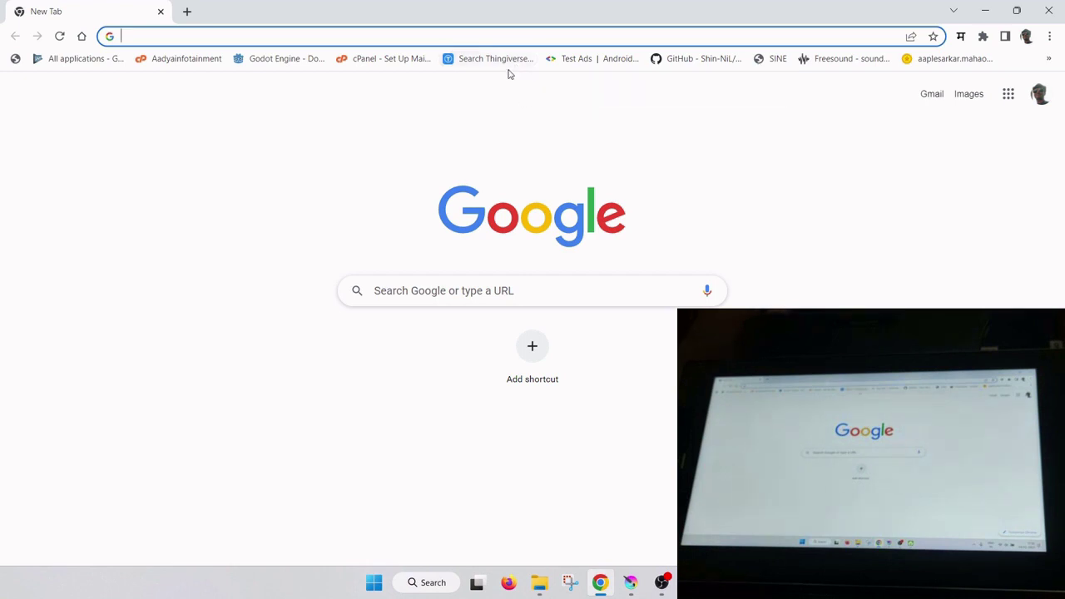
- Search Google for "rabbit" and show the image results
type("ra")
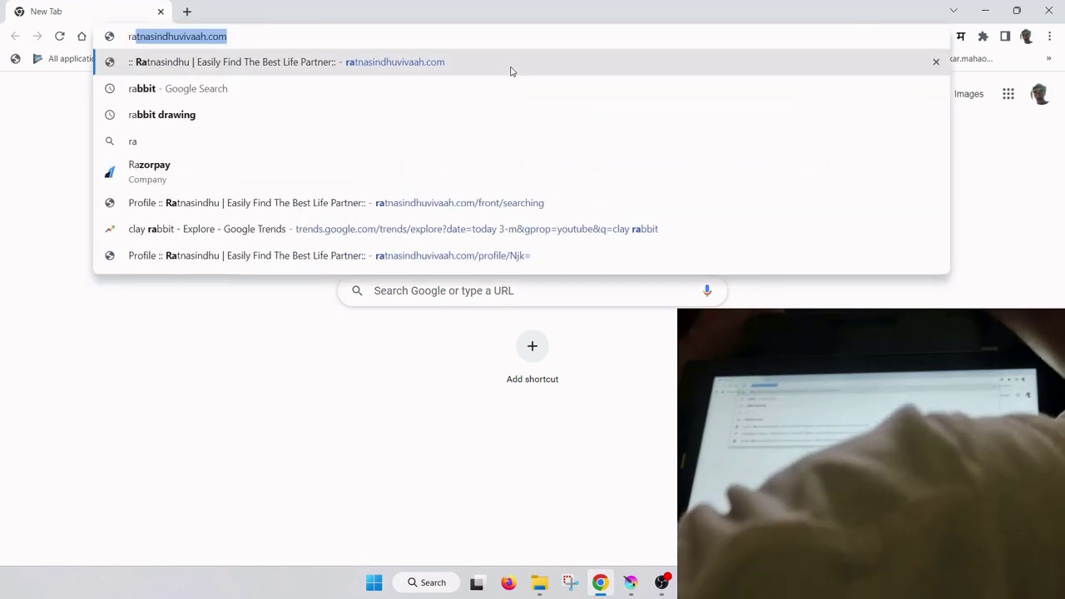
type("bbit")
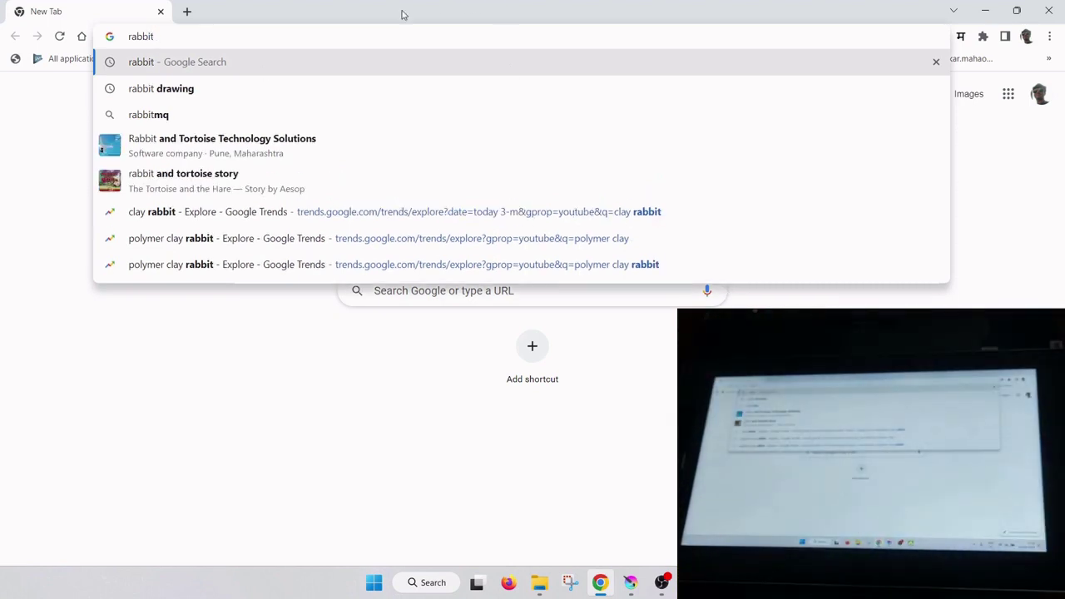
left_click(238, 72)
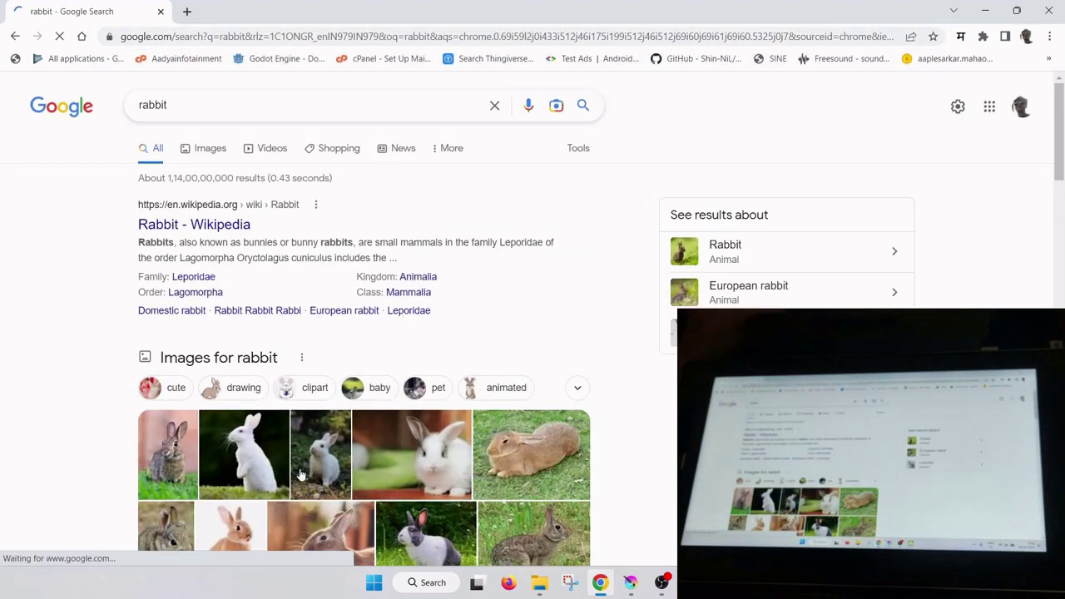
left_click(212, 155)
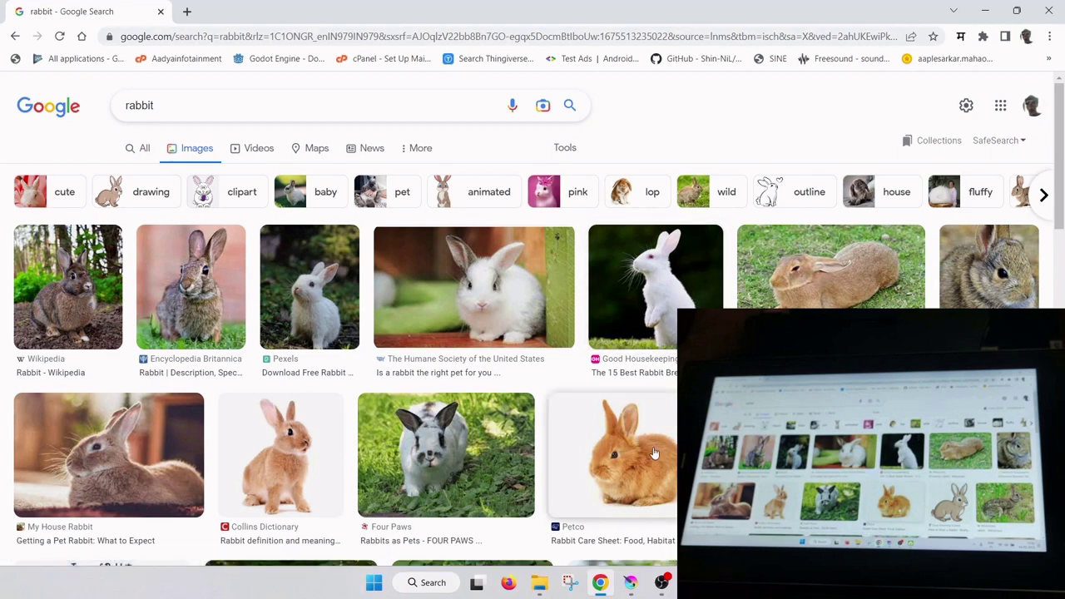
- Preview several rabbit photos and open the Collins Dictionary picture of the sitting brown rabbit on white
left_click(663, 328)
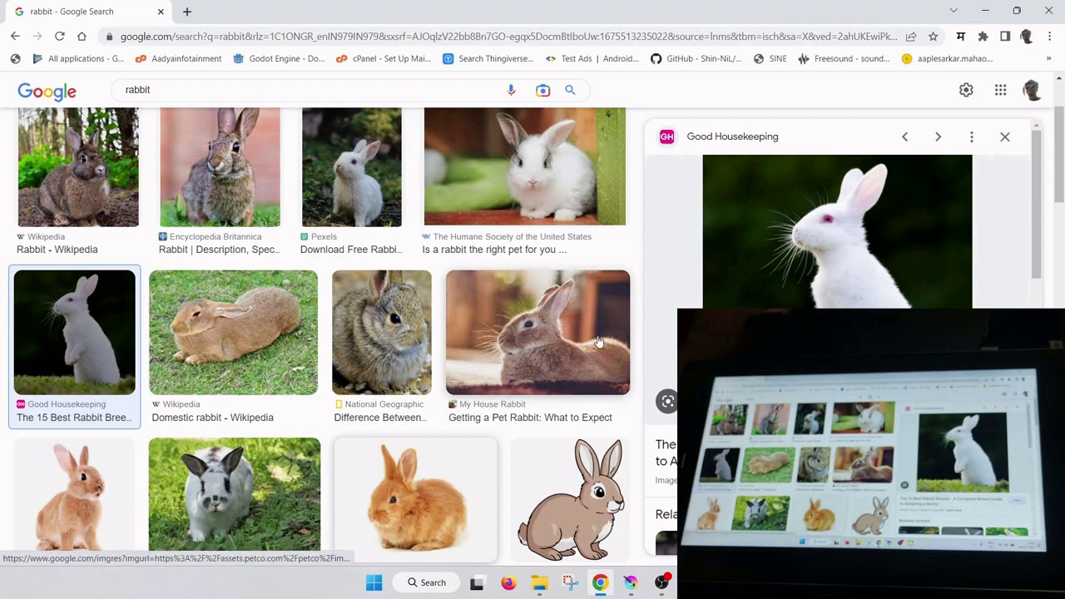
left_click(411, 511)
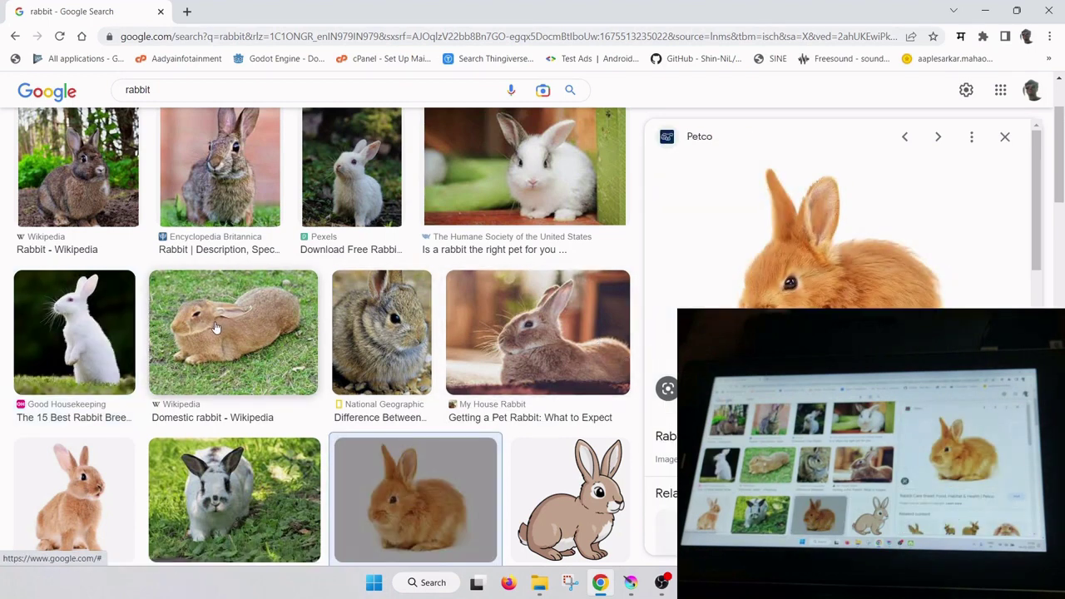
scroll(215, 317, "down", 1)
scroll(282, 279, "down", 1)
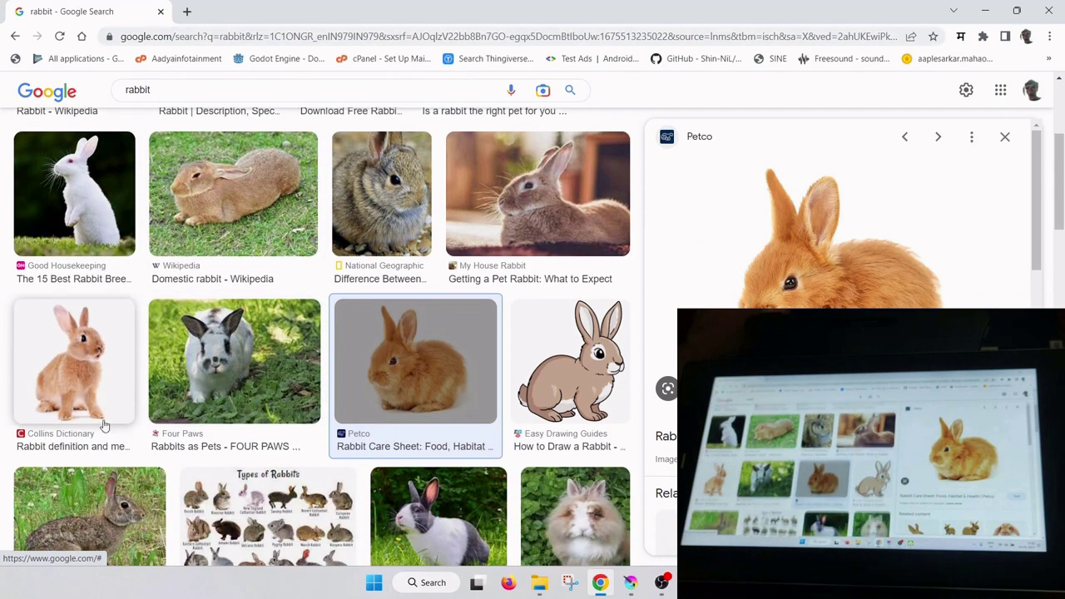
left_click(53, 391)
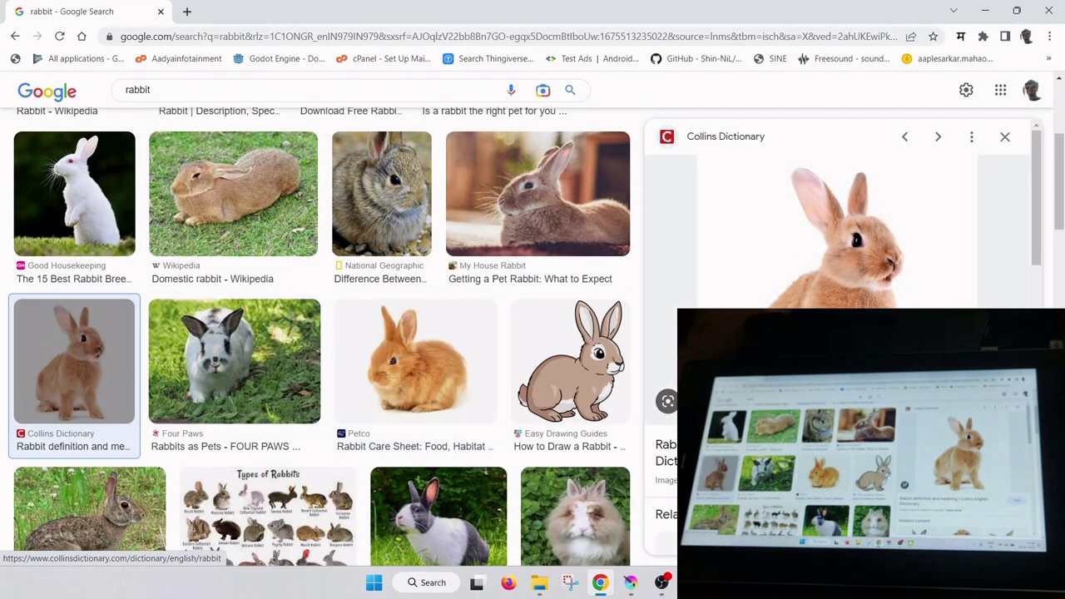
- Capture the previewed sitting rabbit as a rectangular snip with Snipping Tool
left_click(570, 583)
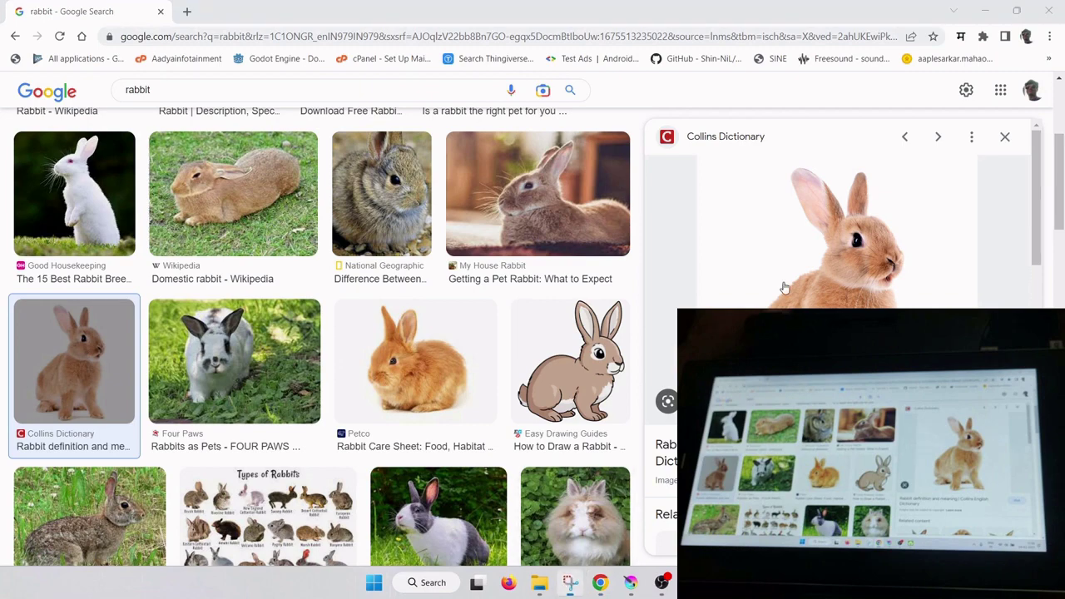
left_click(190, 46)
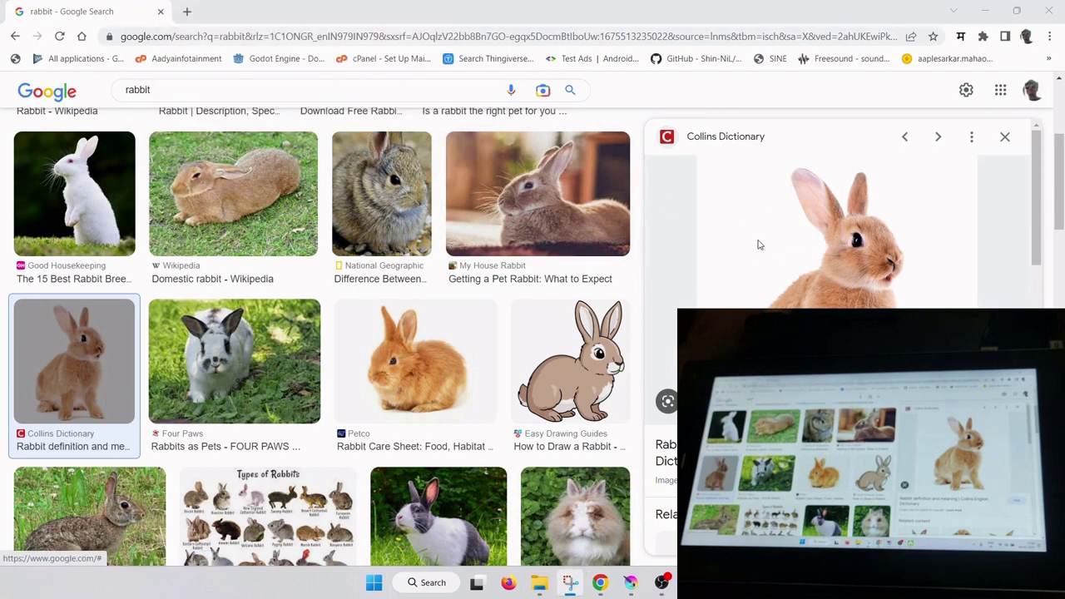
left_click_drag(735, 156, 941, 309)
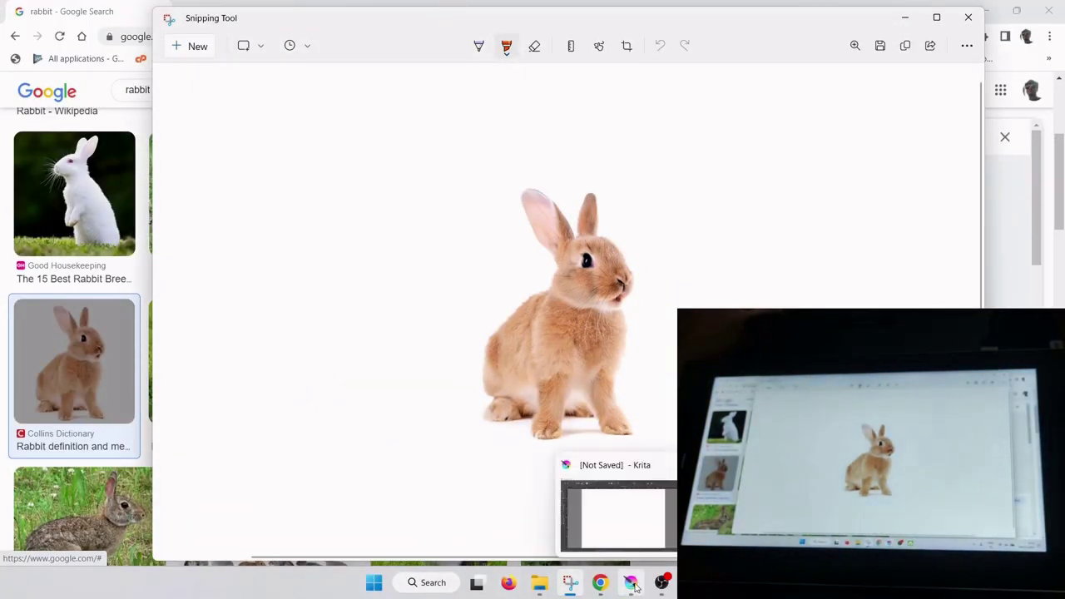
- Switch to Krita and paste the rabbit snip into the blank canvas, interpreting its colours as on monitor
left_click(605, 490)
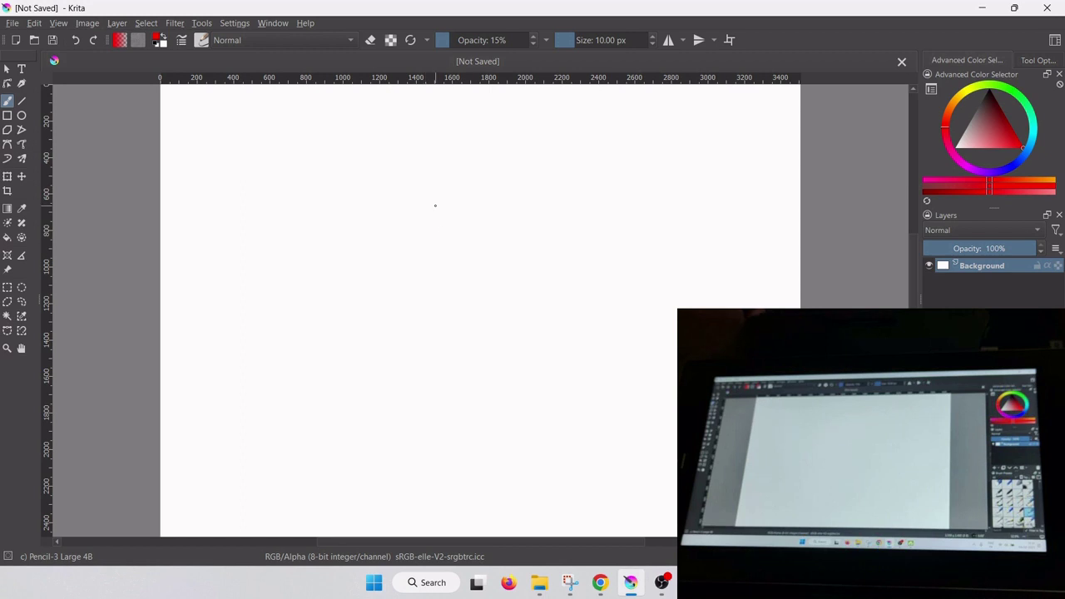
key("ctrl+v")
key("ctrl+v")
left_click(449, 279)
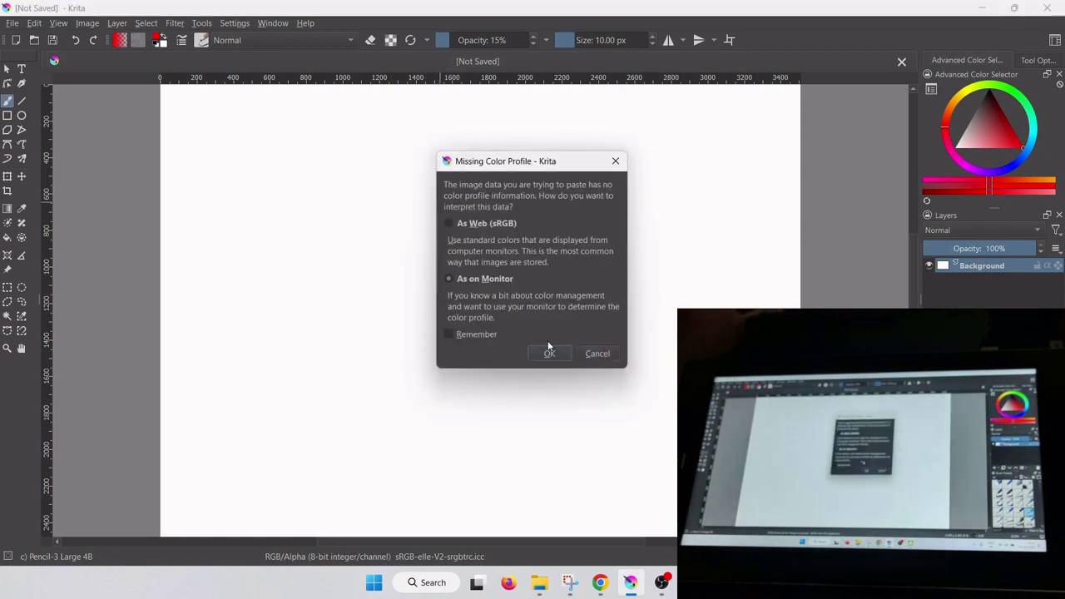
left_click(553, 357)
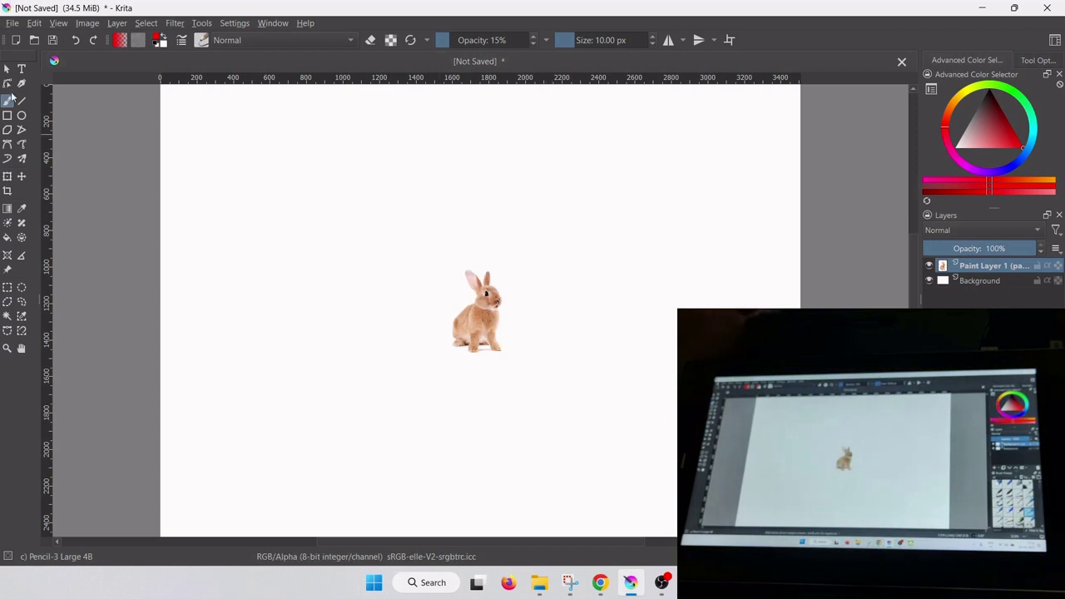
- Transform the pasted rabbit, enlarging it to most of the canvas height and moving it into the canvas's left half
left_click(7, 190)
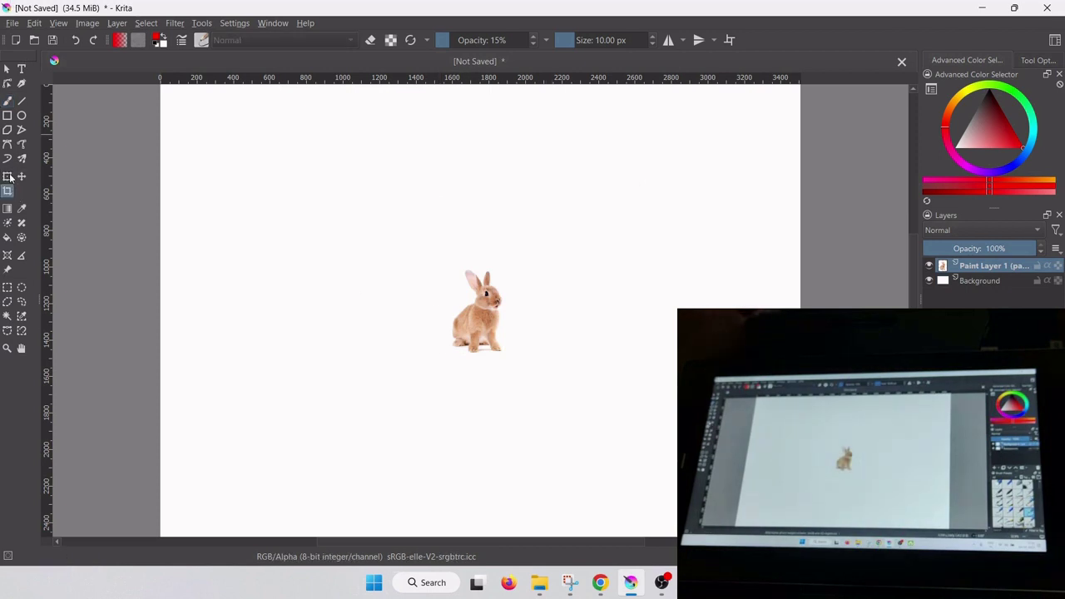
left_click(8, 177)
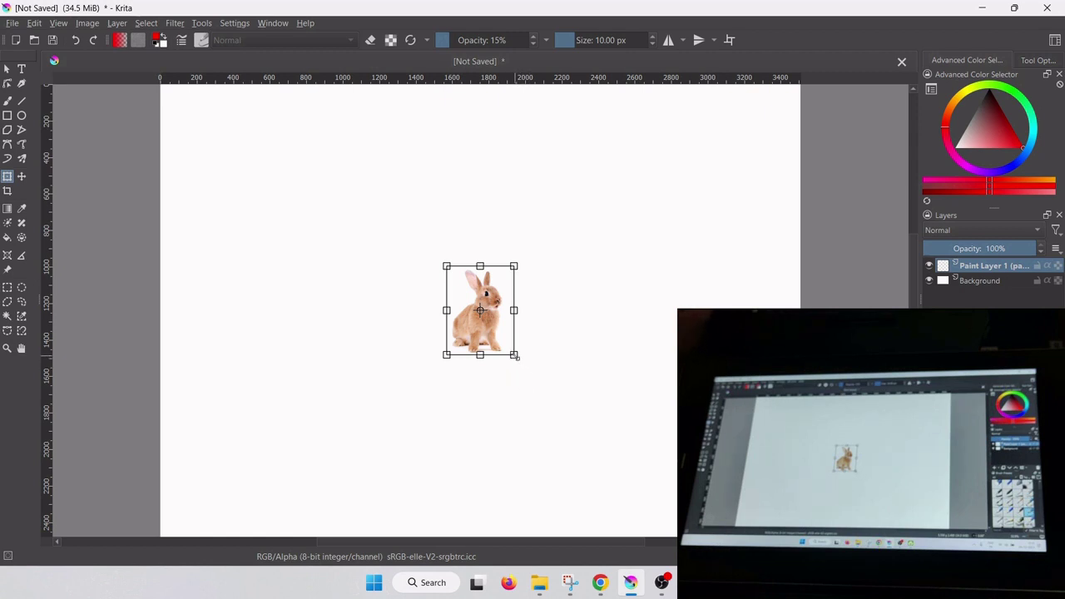
left_click_drag(515, 355, 666, 495)
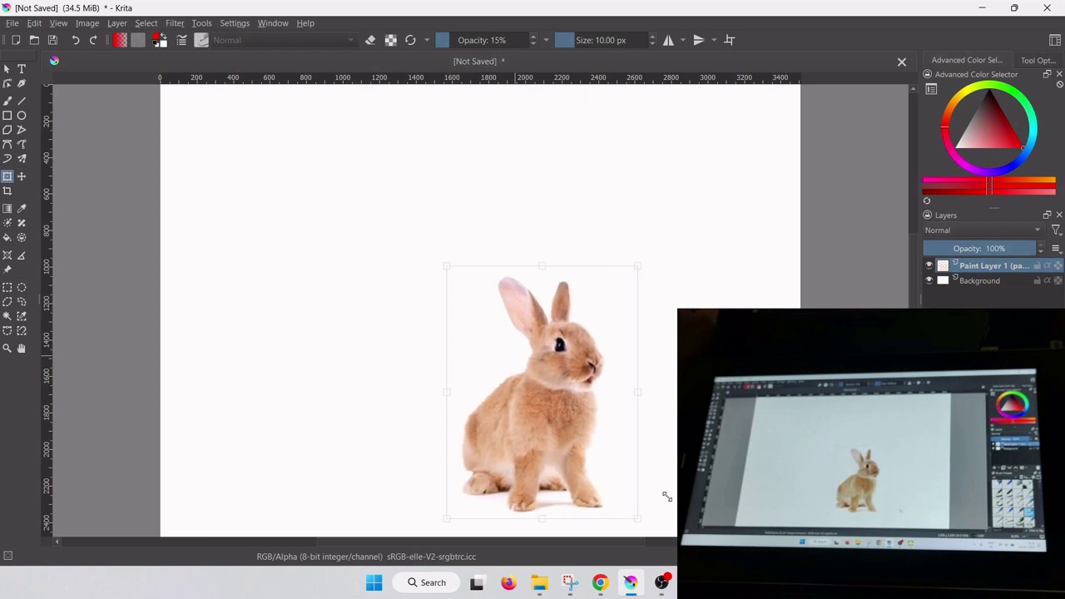
left_click_drag(551, 440, 376, 299)
left_click_drag(460, 375, 563, 469)
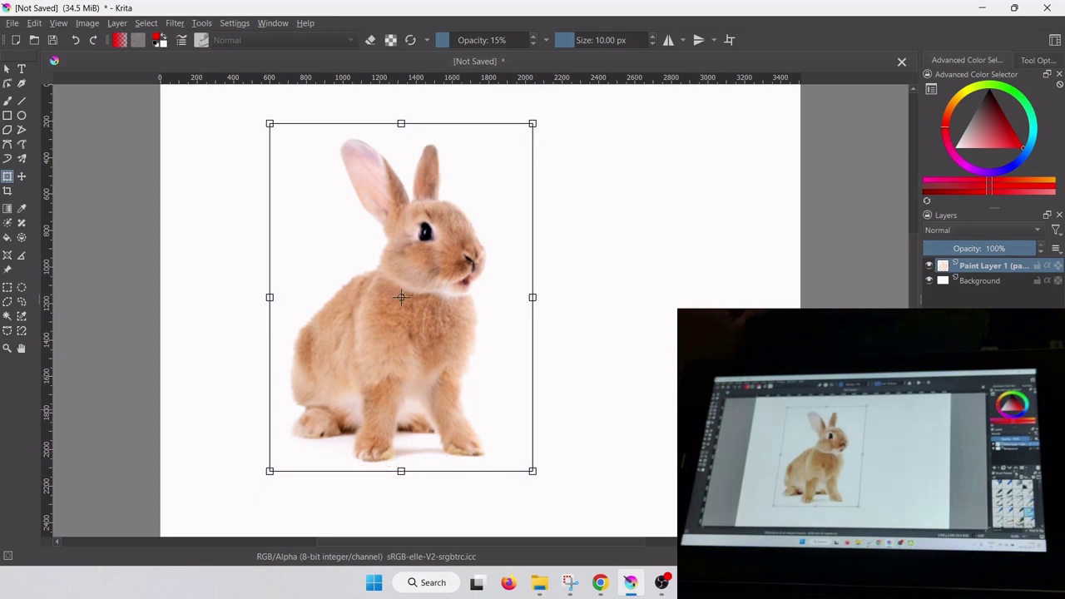
key("Return")
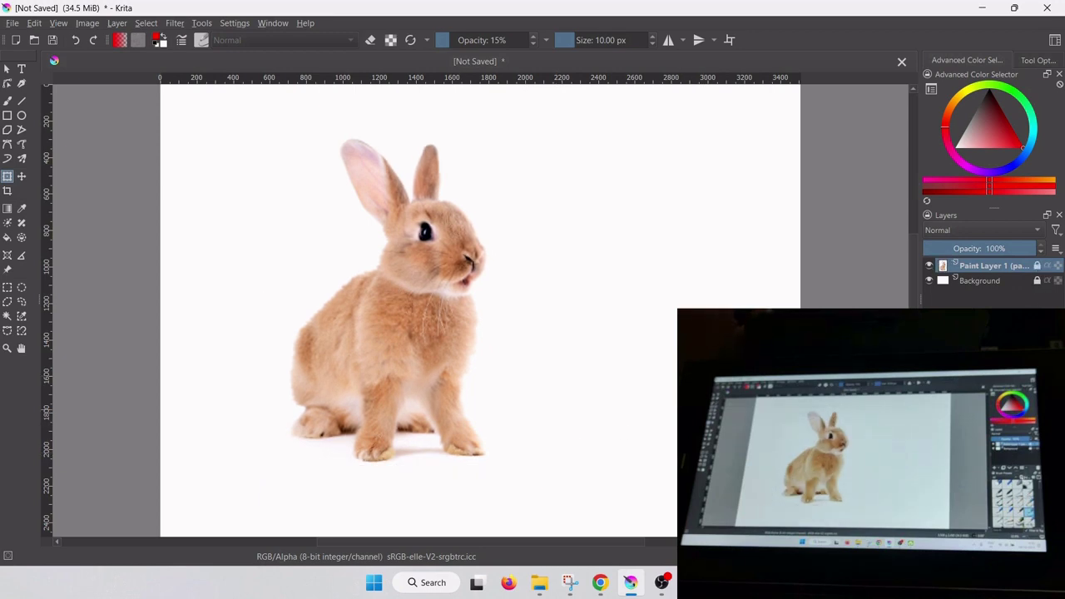
- Add a new paint layer above the rabbit photo and choose pure red with the Freehand Brush for tracing the ears
key("Insert")
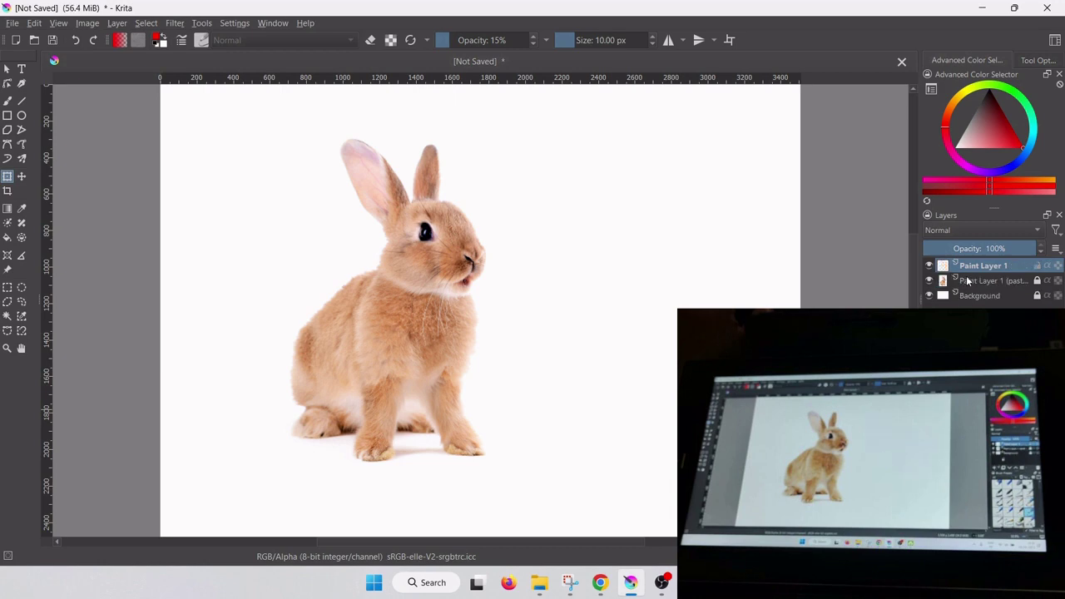
left_click_drag(984, 112, 1023, 149)
left_click(8, 102)
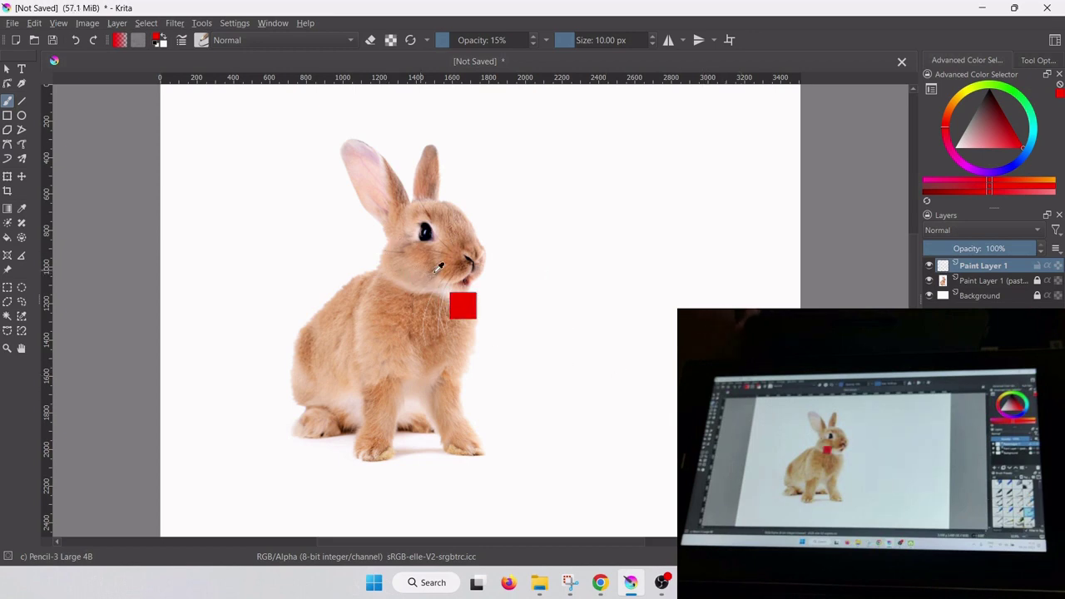
scroll(306, 266, "up", 2)
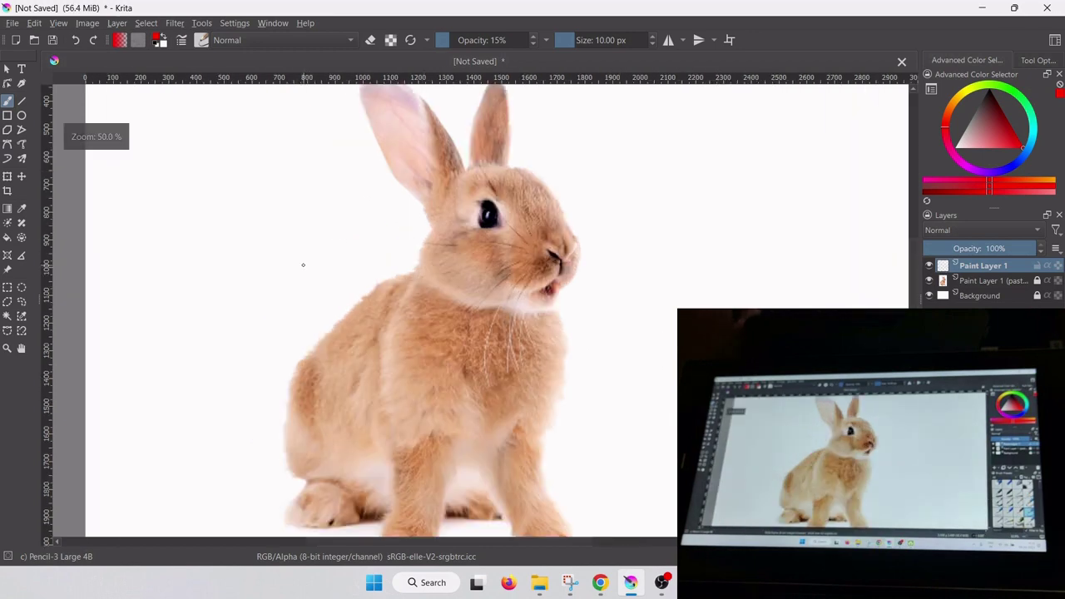
scroll(651, 356, "up", 2)
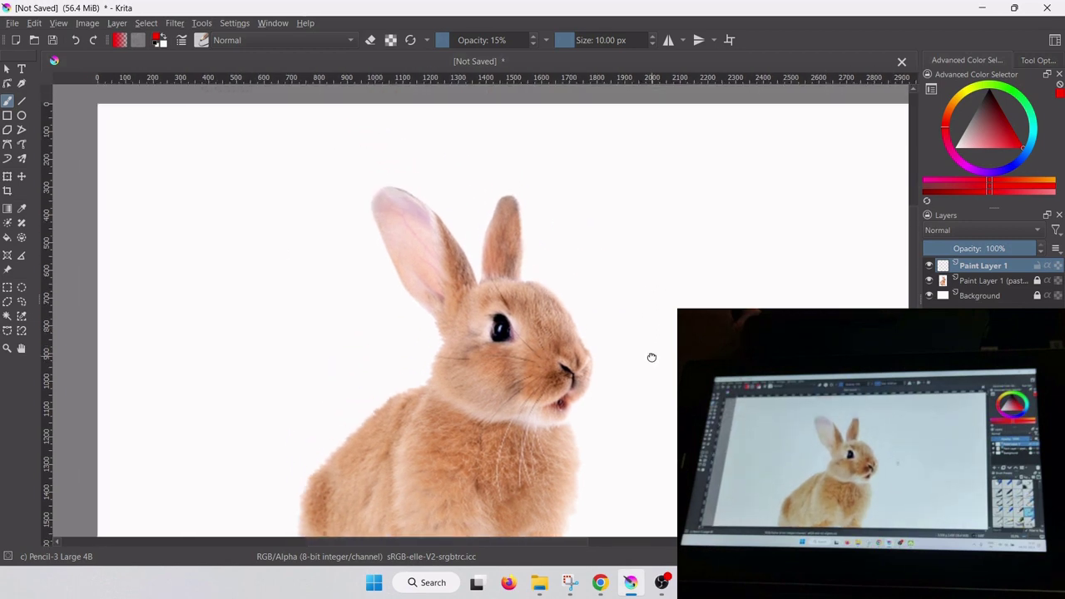
scroll(344, 230, "up", 3)
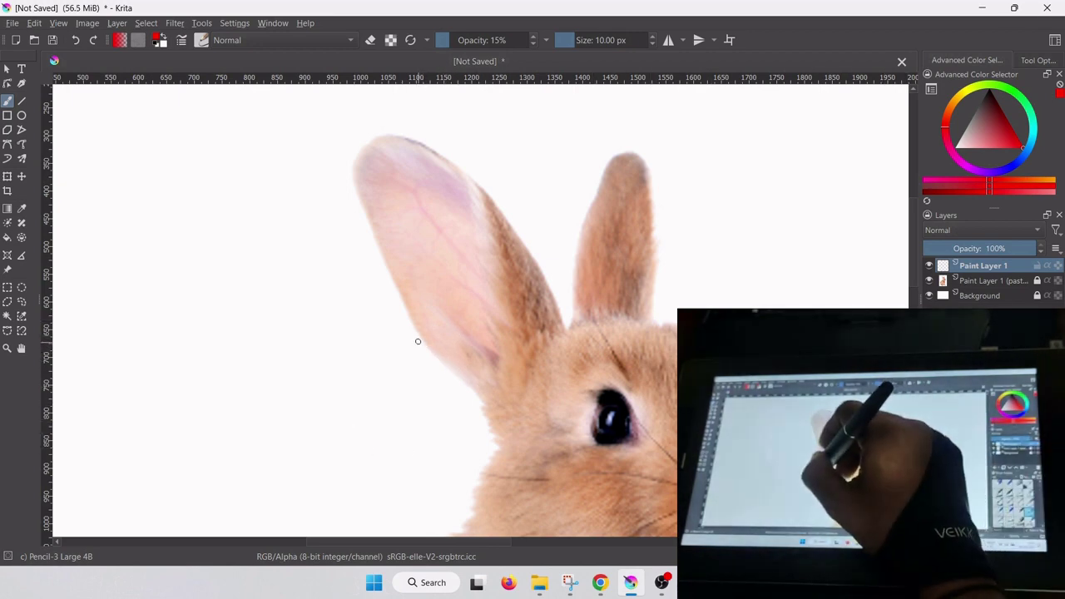
left_click_drag(417, 341, 494, 410)
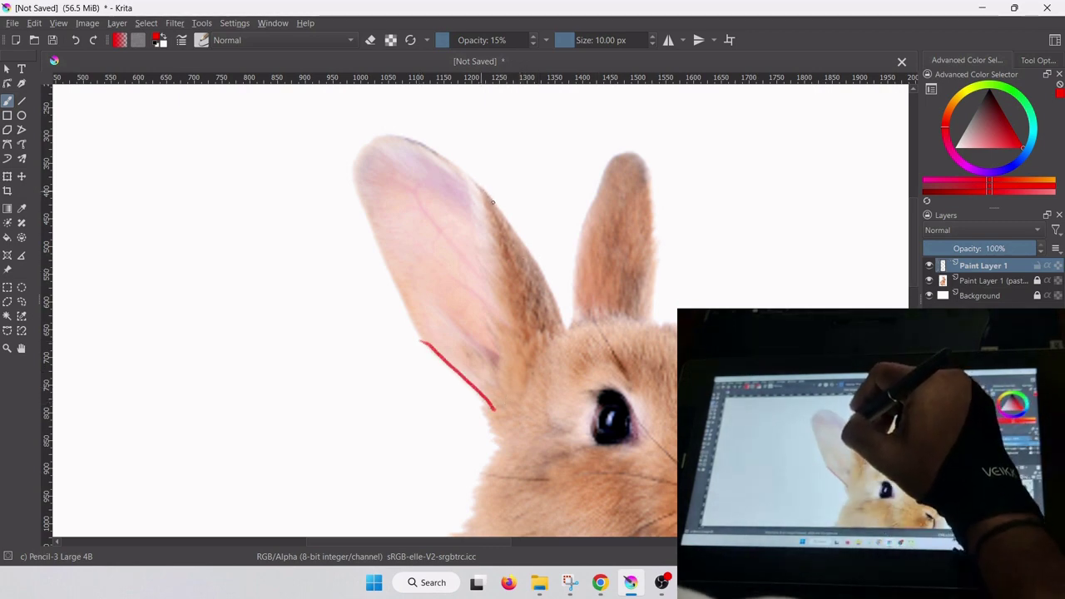
left_click_drag(508, 219, 563, 304)
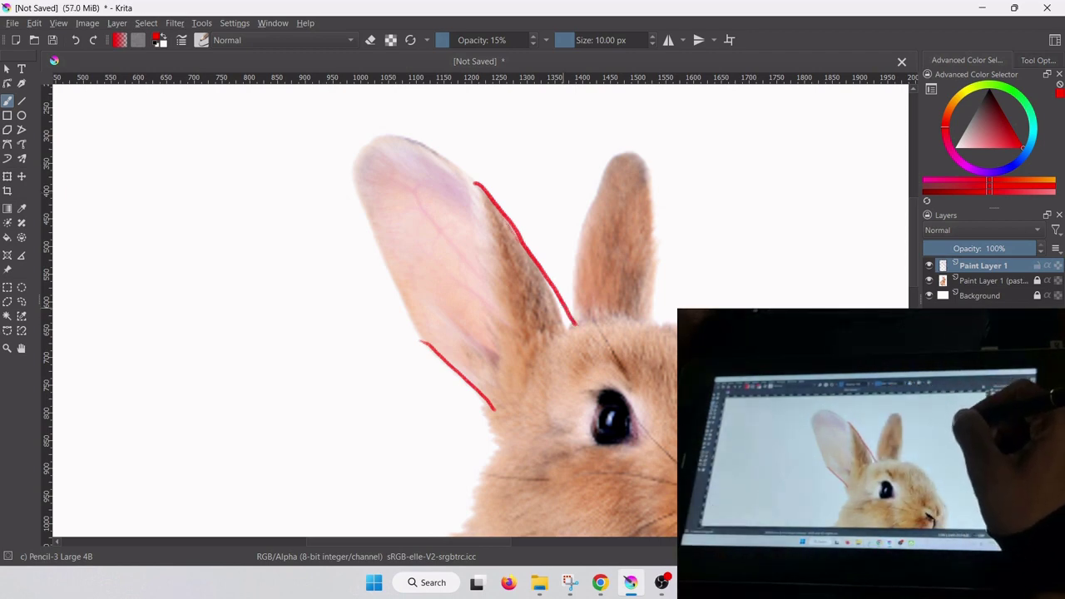
key("ctrl+z")
key("ctrl+z")
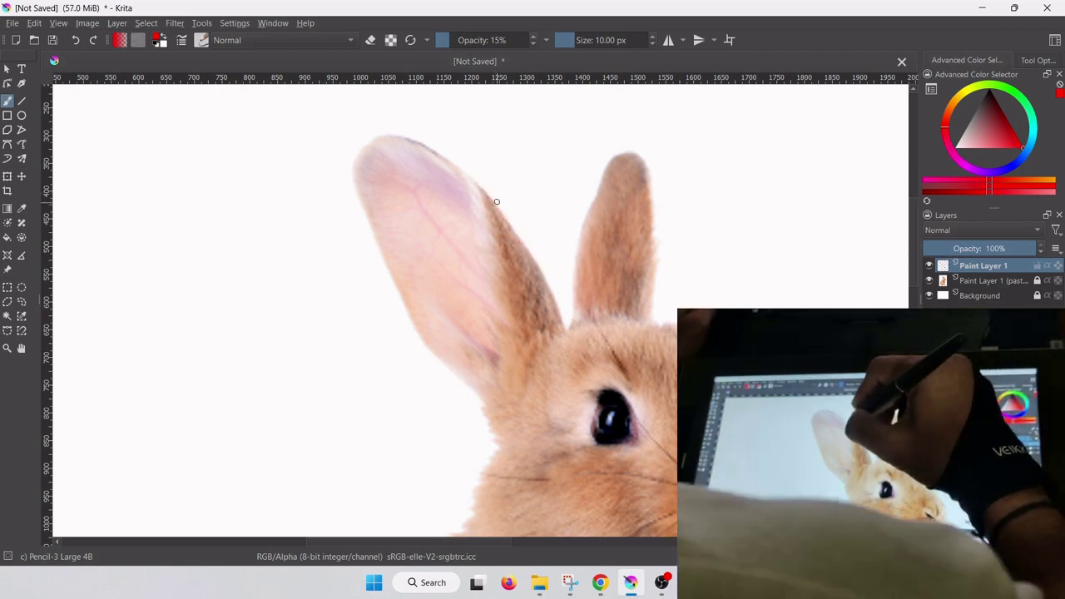
- Trace in red the larger ear's edge facing the other ear and its lower outer edge down to the head
left_click_drag(493, 198, 560, 326)
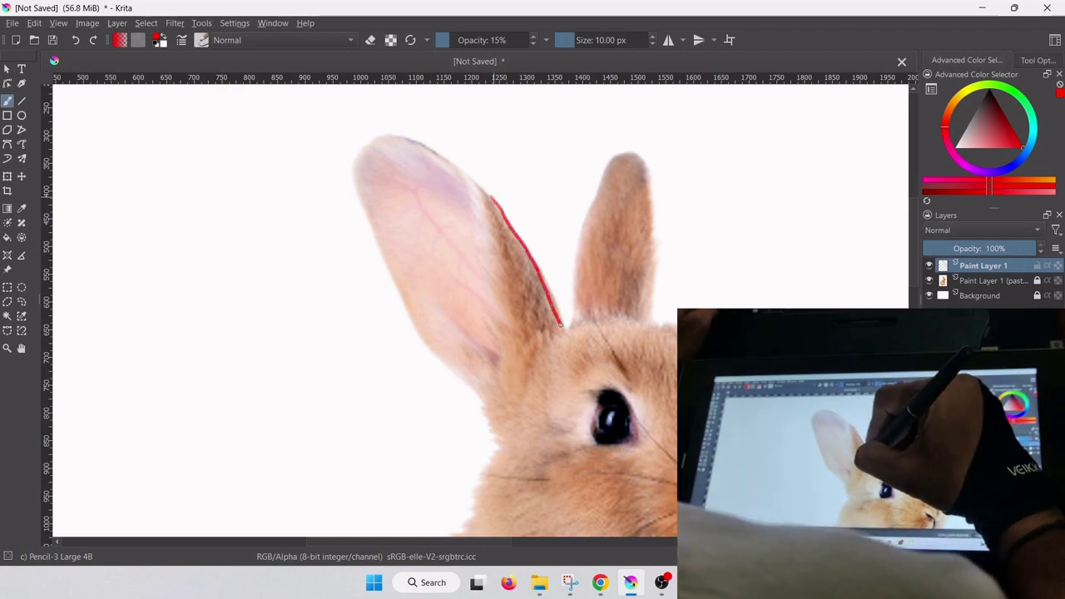
left_click_drag(423, 339, 451, 371)
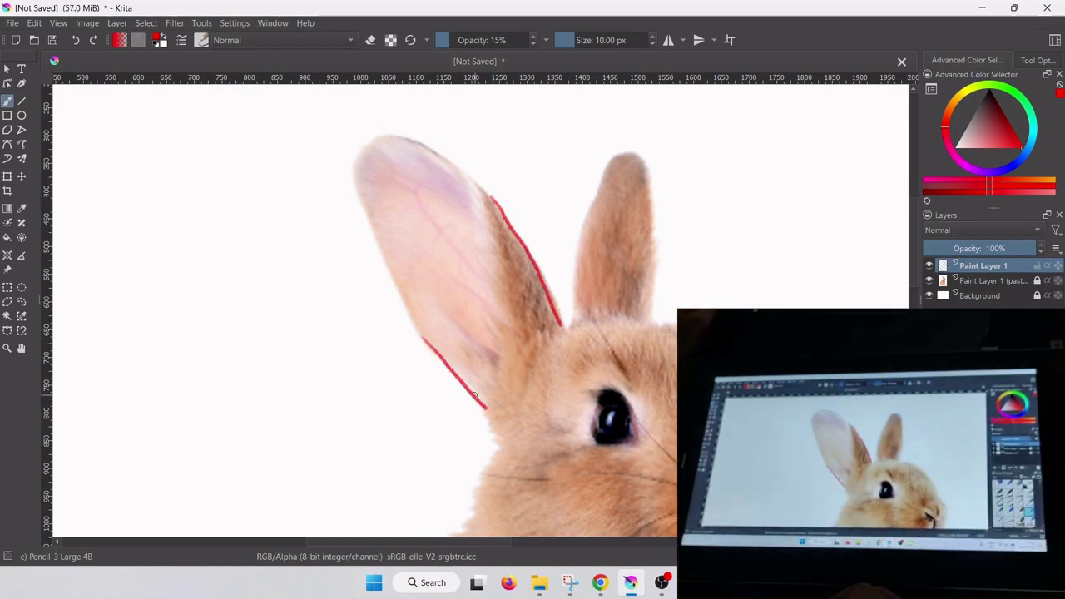
- Switch to the Pencil-2 brush and trace the larger ear's outer edge in red up to and around its tip
left_click(982, 420)
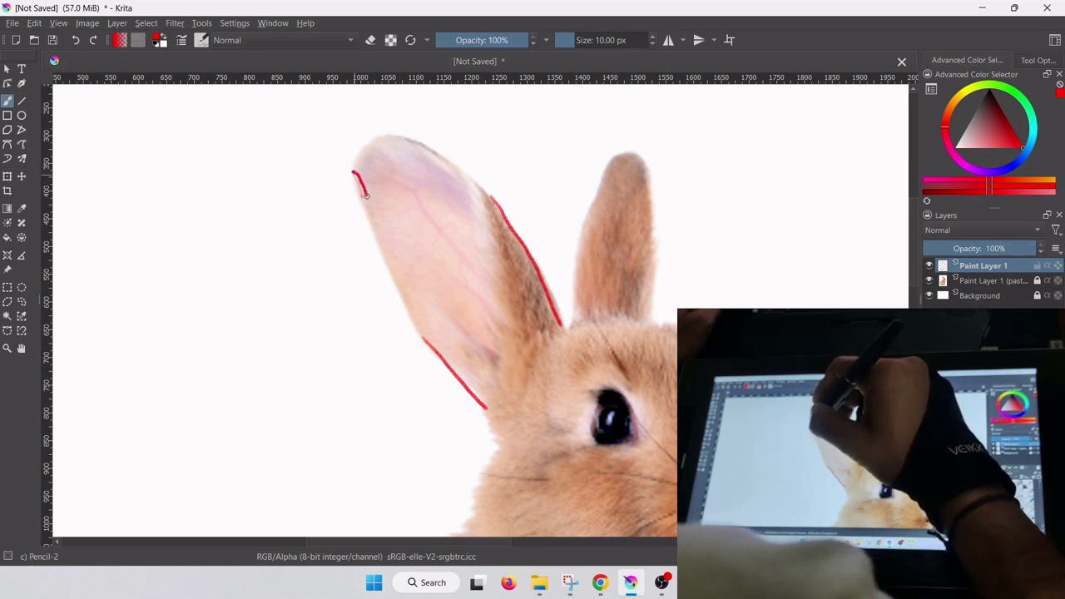
key("ctrl+z")
left_click_drag(350, 169, 409, 301)
key("ctrl+z")
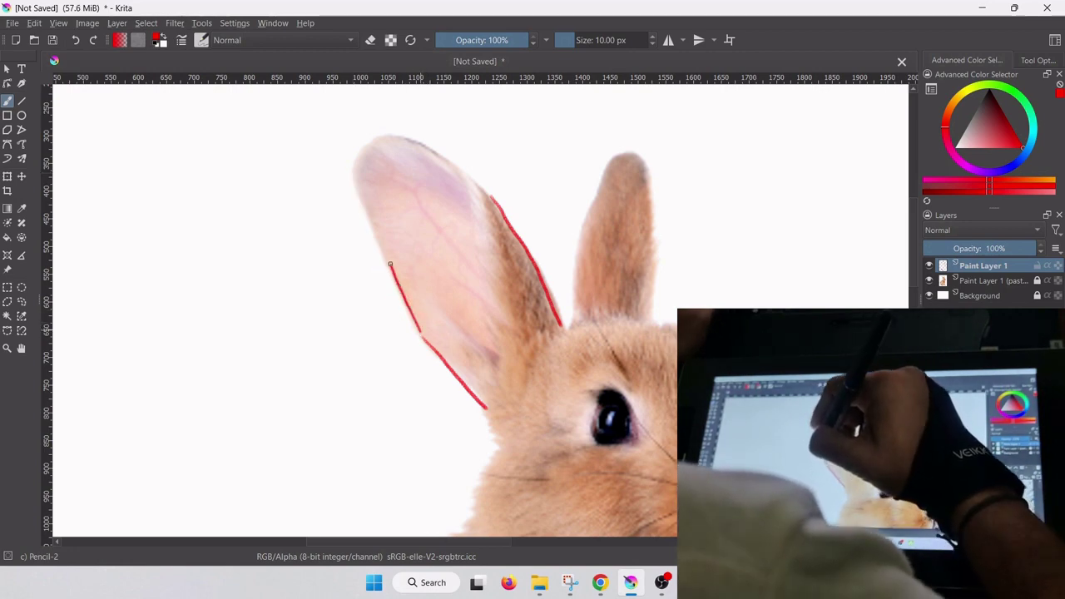
left_click_drag(420, 333, 350, 163)
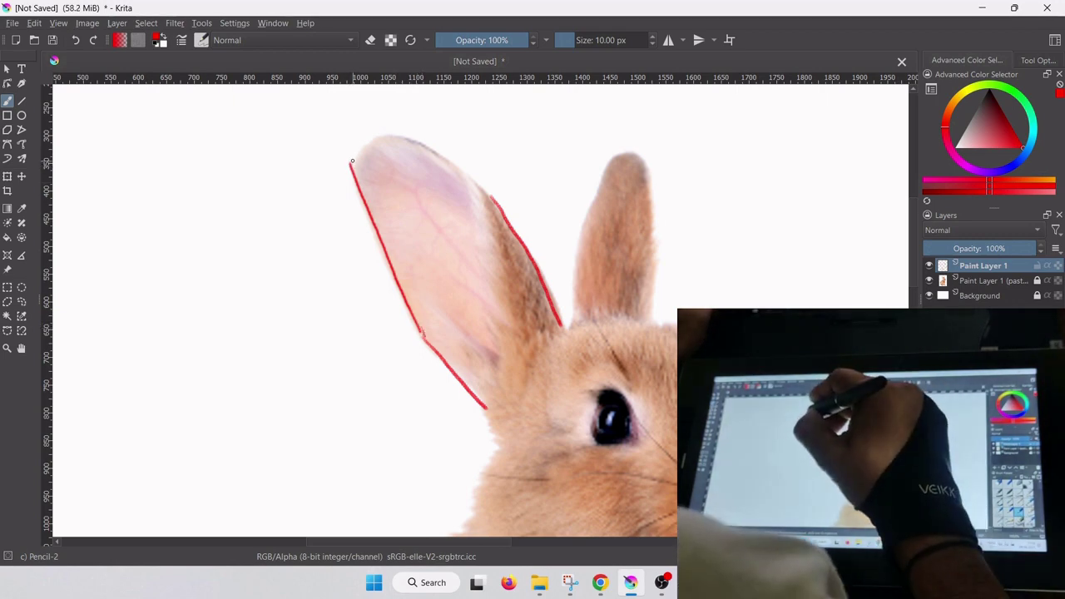
left_click_drag(351, 160, 380, 135)
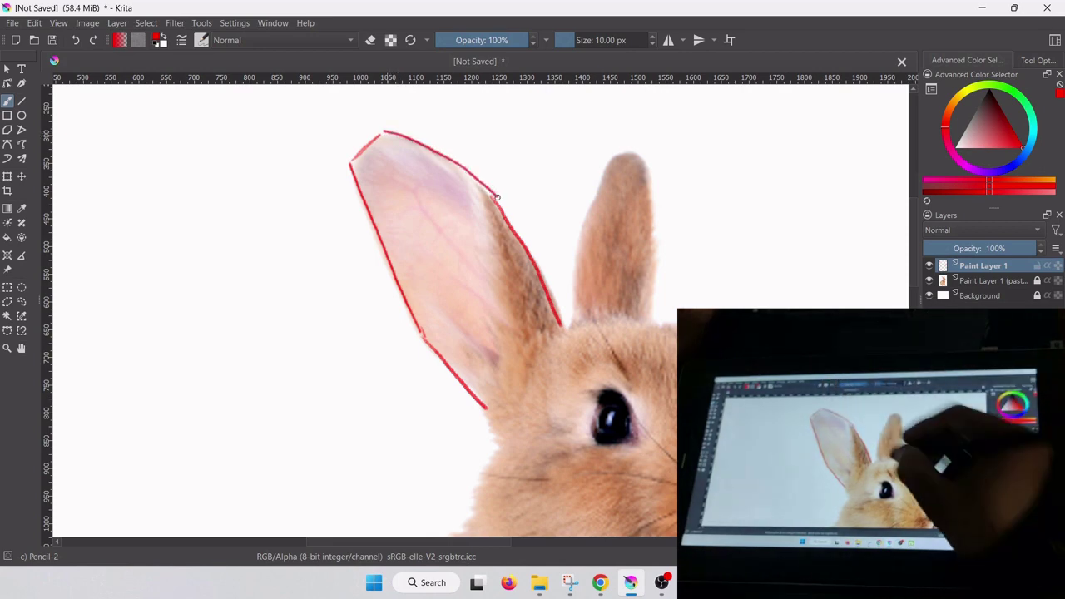
- Undo the curved line beyond the larger ear's tip and redraw it as a straighter, bold edge joining the inner ear line
key("ctrl+z")
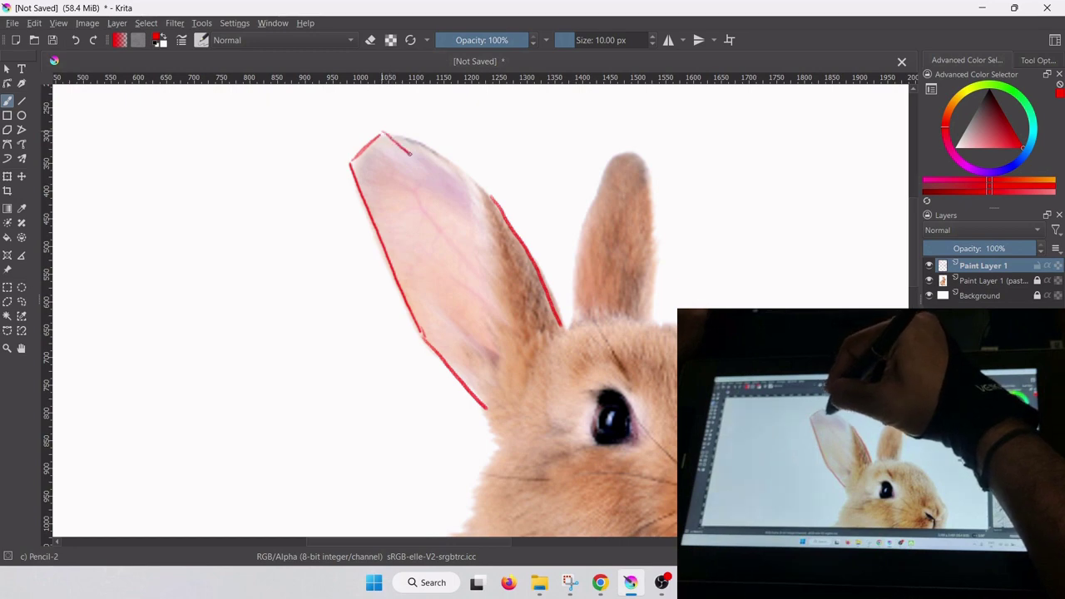
left_click_drag(410, 152, 432, 165)
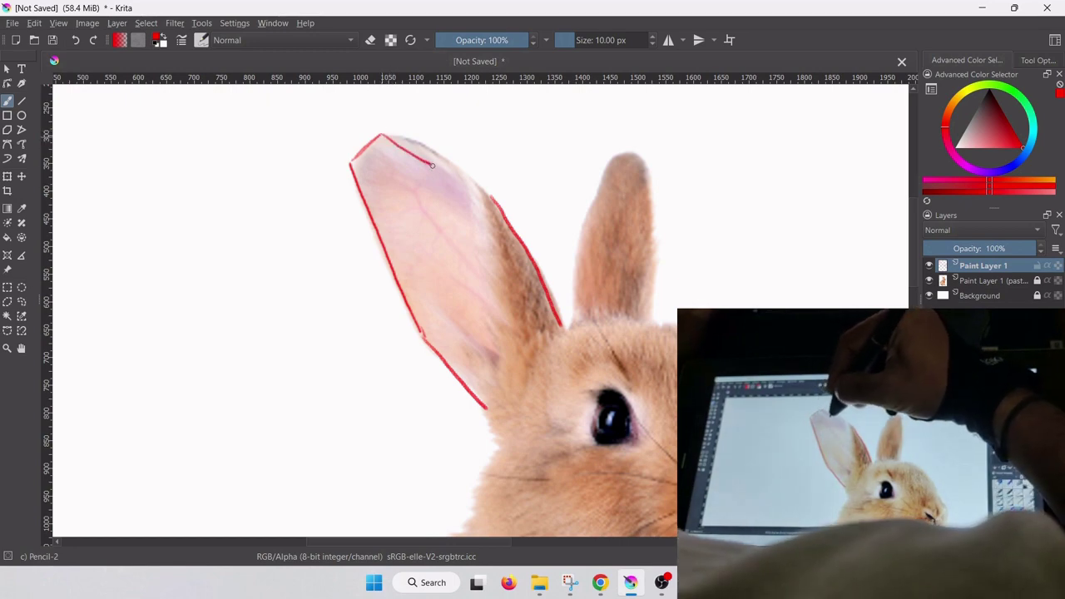
left_click_drag(380, 134, 491, 196)
left_click_drag(405, 150, 479, 185)
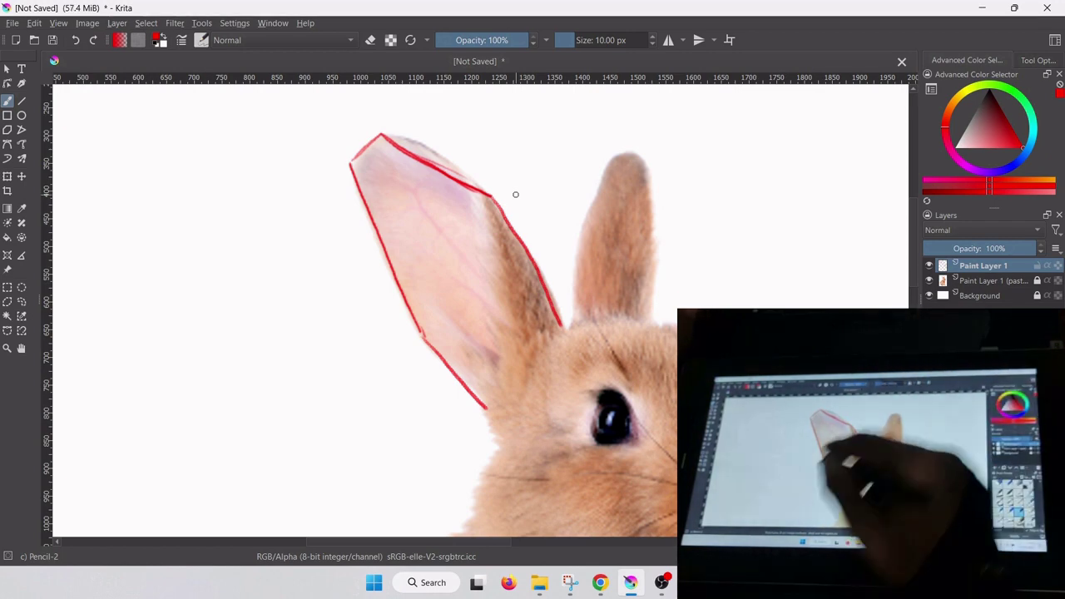
- Outline the smaller ear in red and close both ears with straight lines where they meet the head
left_click_drag(579, 228, 574, 264)
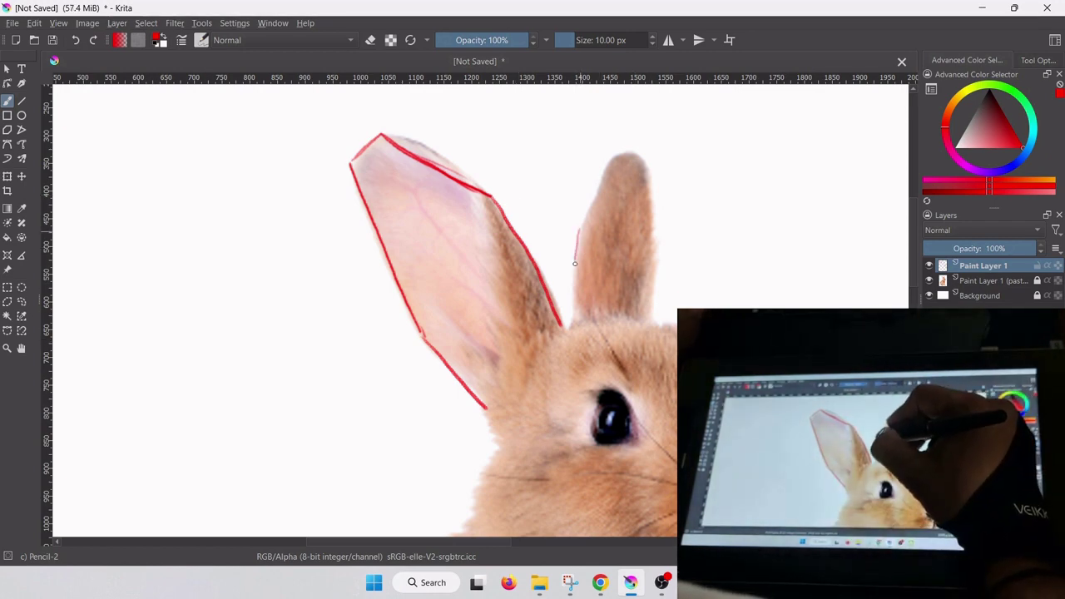
mouse_move(580, 226)
left_mouse_down()
mouse_move(612, 151)
mouse_move(637, 156)
left_mouse_up()
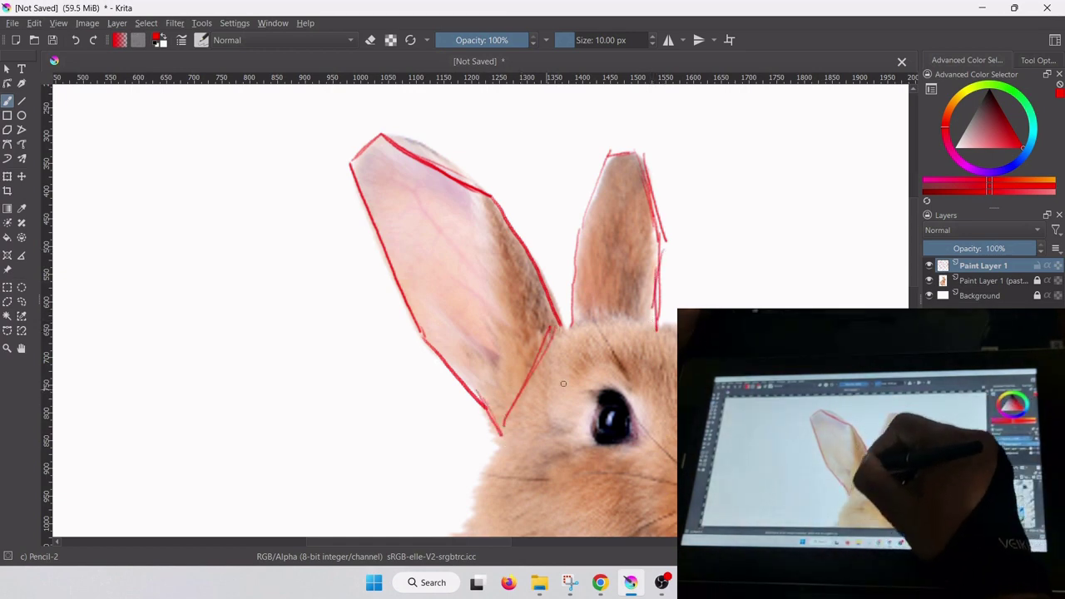
left_click_drag(571, 326, 658, 323)
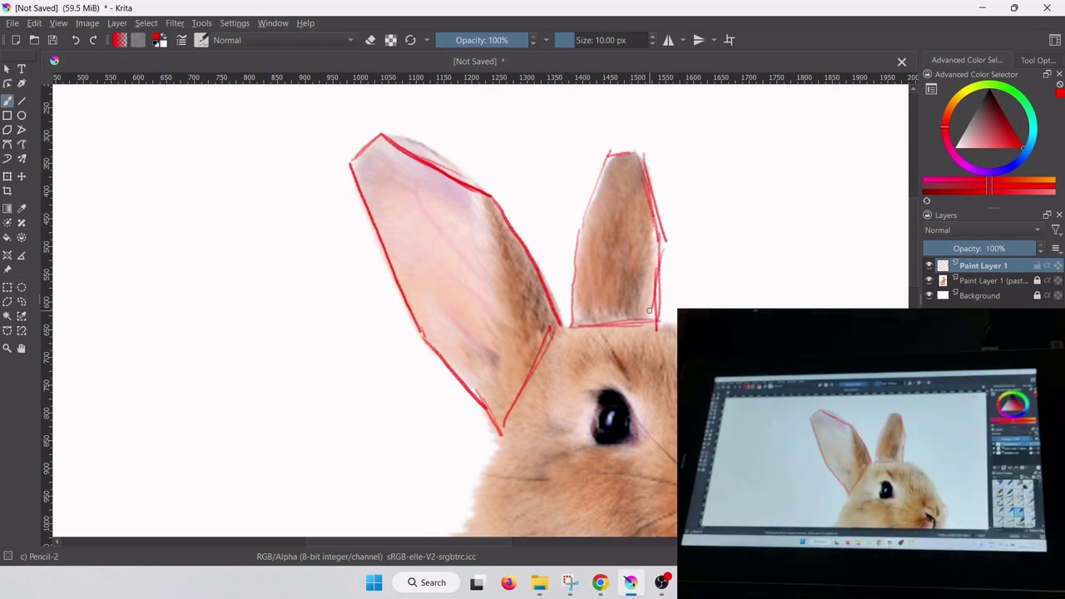
- Sketch a large red construction circle around the rabbit's head and a smaller circle over its cheek
scroll(649, 310, "down", 5)
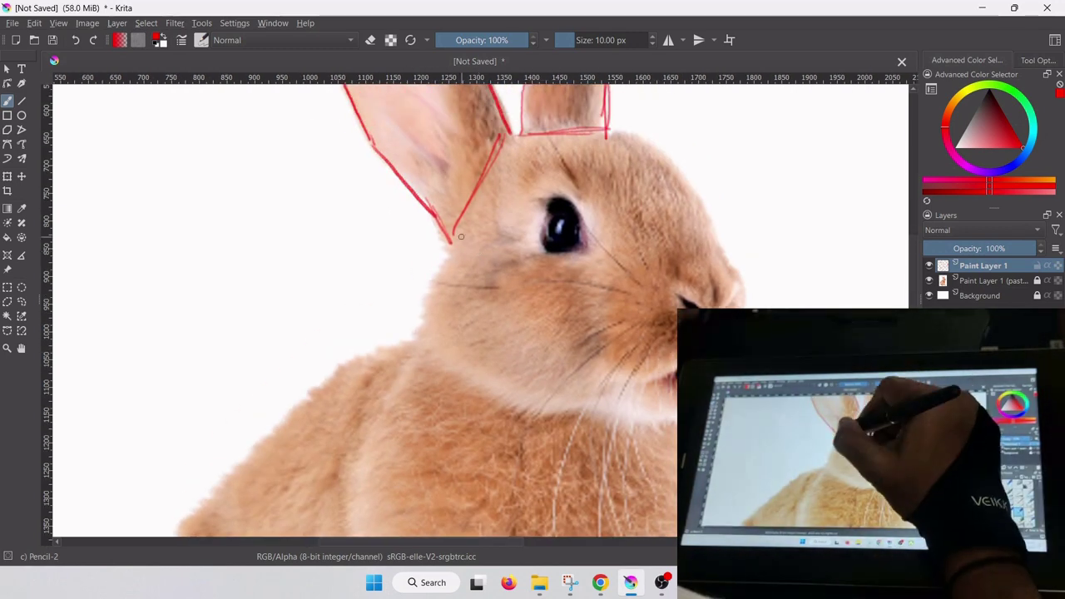
mouse_move(707, 228)
left_mouse_down()
mouse_move(632, 137)
mouse_move(461, 283)
mouse_move(541, 353)
mouse_move(698, 281)
left_mouse_up()
left_click_drag(597, 358, 649, 337)
left_click_drag(533, 265, 587, 291)
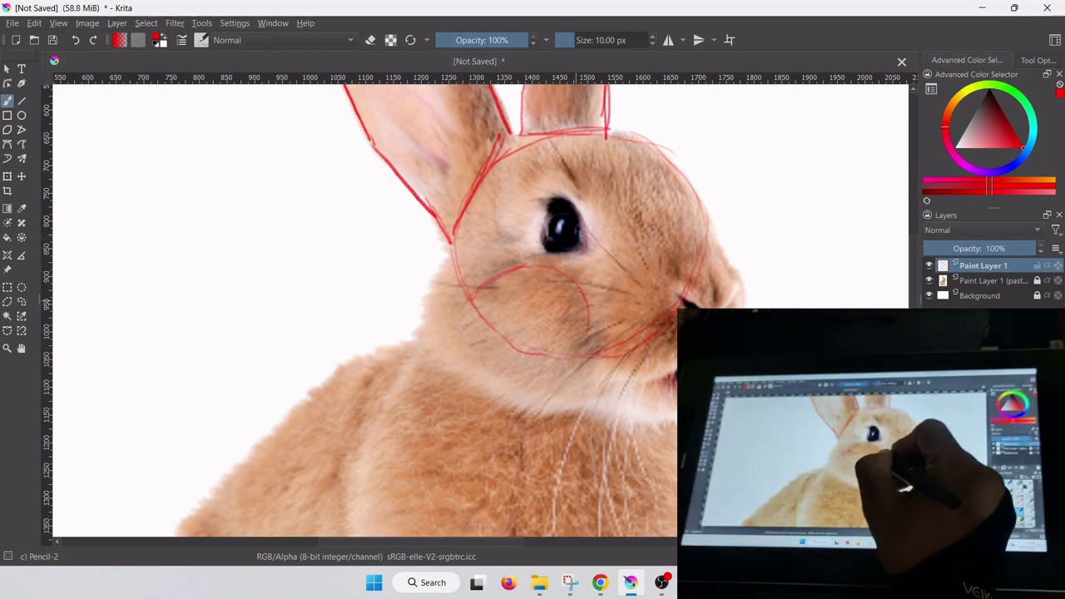
mouse_move(476, 337)
left_mouse_down()
mouse_move(533, 404)
mouse_move(587, 353)
left_mouse_up()
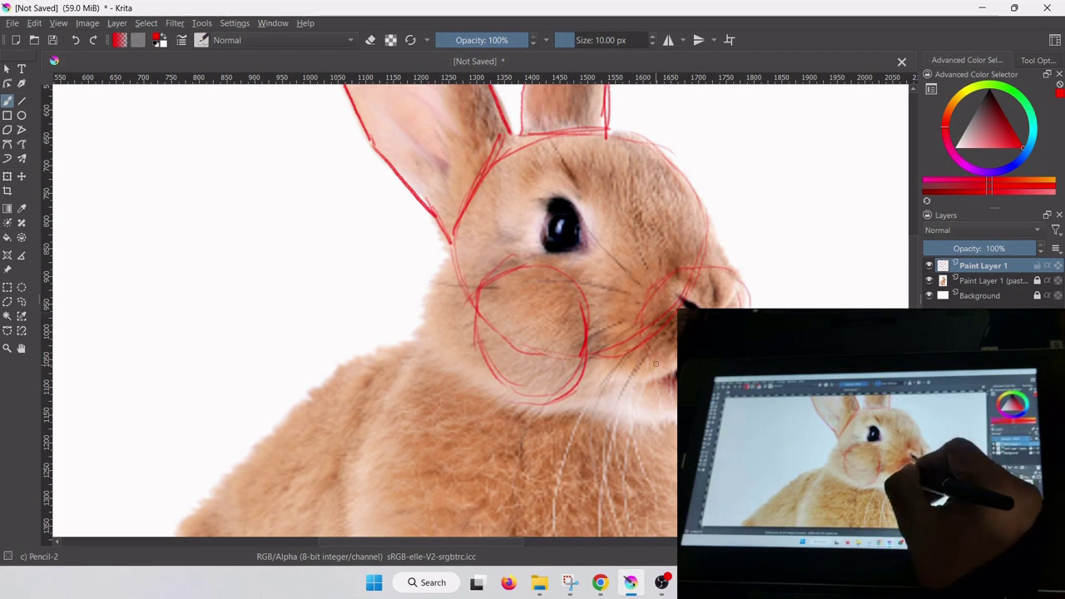
- Sketch red construction shapes over the face: muzzle circles, an angular nose, a forehead oval and a heavily circled eye
left_click_drag(674, 287, 721, 247)
left_click_drag(713, 255, 713, 306)
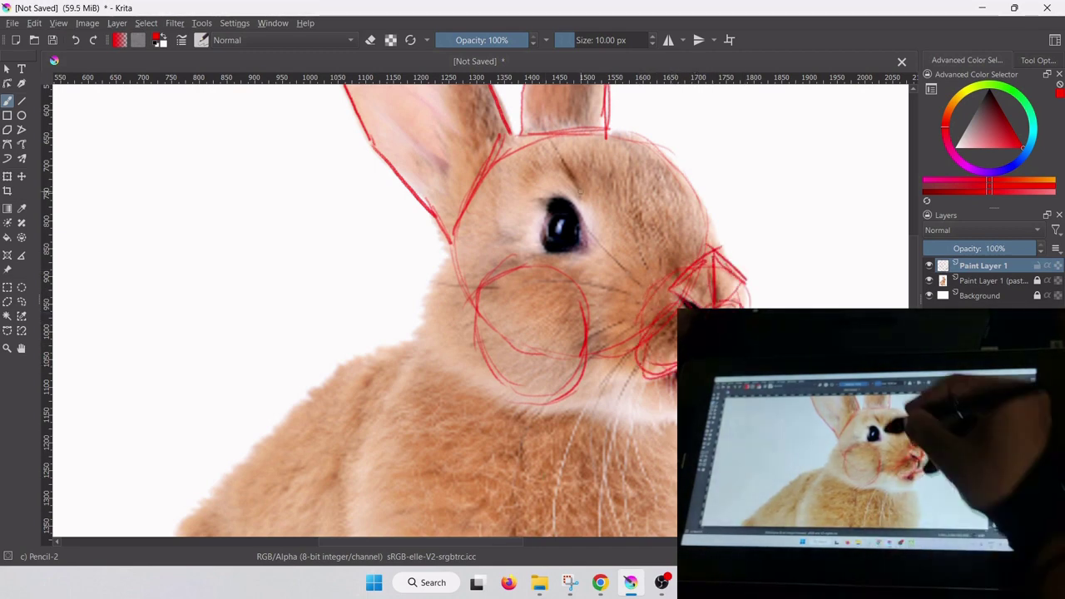
left_click_drag(566, 150, 656, 268)
left_click_drag(574, 125, 611, 179)
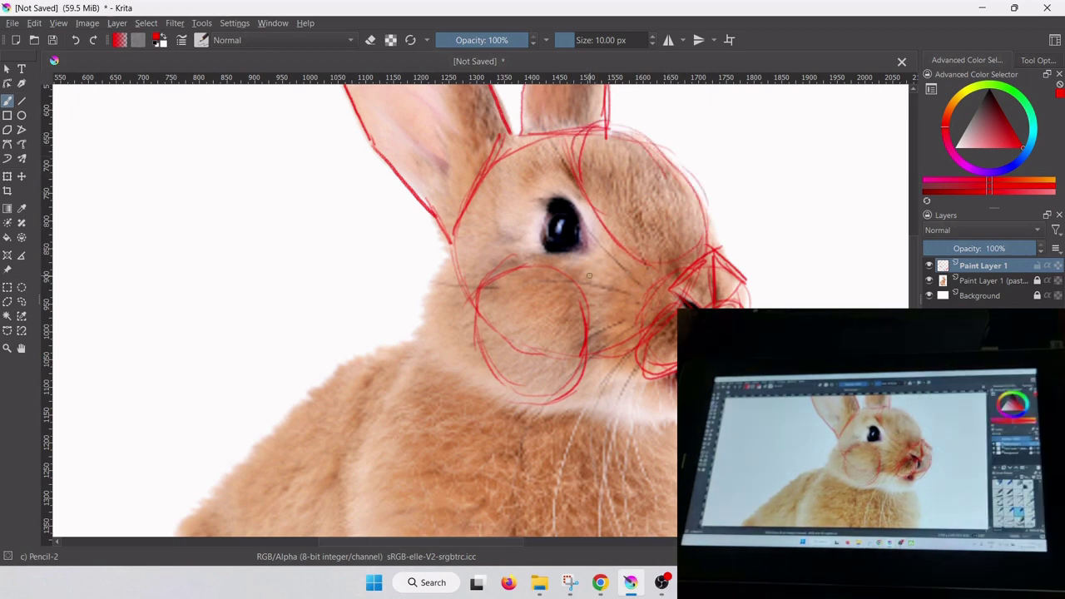
mouse_move(556, 201)
left_mouse_down()
mouse_move(577, 224)
mouse_move(556, 208)
left_mouse_up()
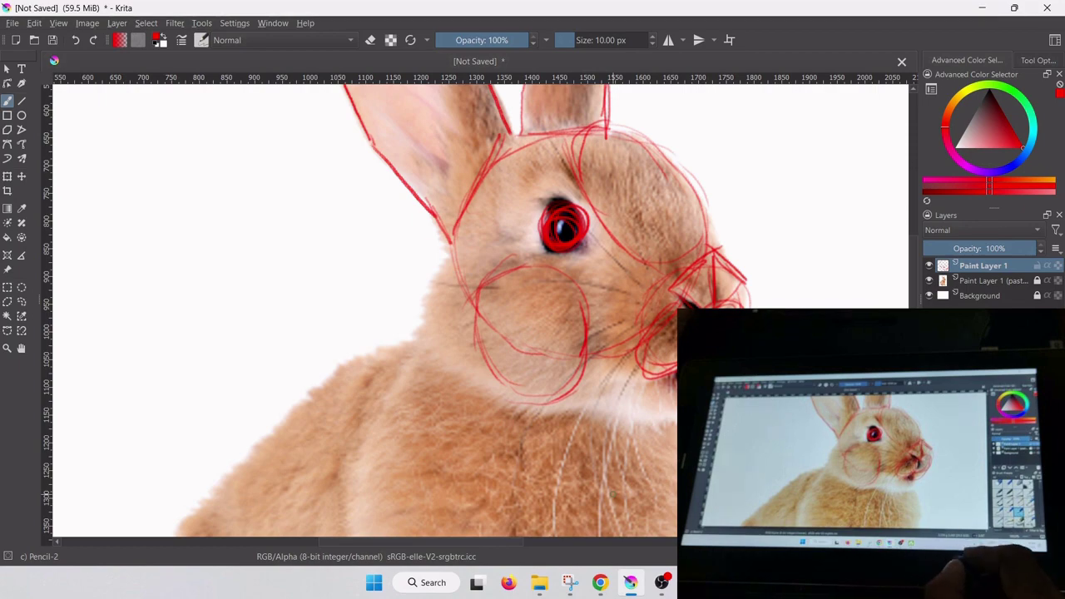
- Trace the jaw in red from the back of the cheek under the chin to the mouth
mouse_move(426, 301)
left_mouse_down()
mouse_move(422, 345)
mouse_move(676, 423)
left_mouse_up()
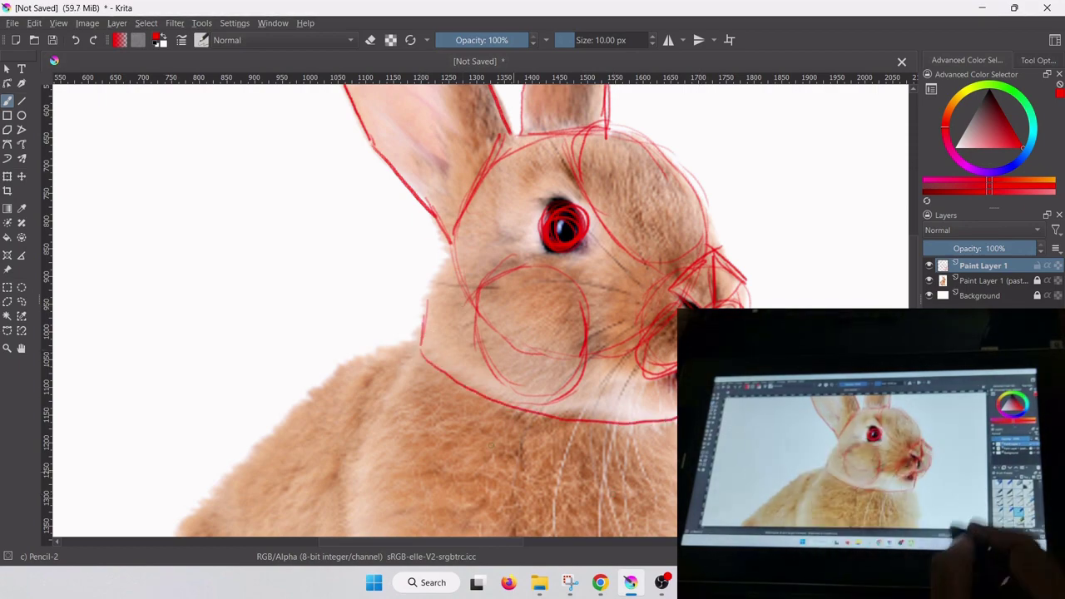
scroll(770, 341, "up", 2)
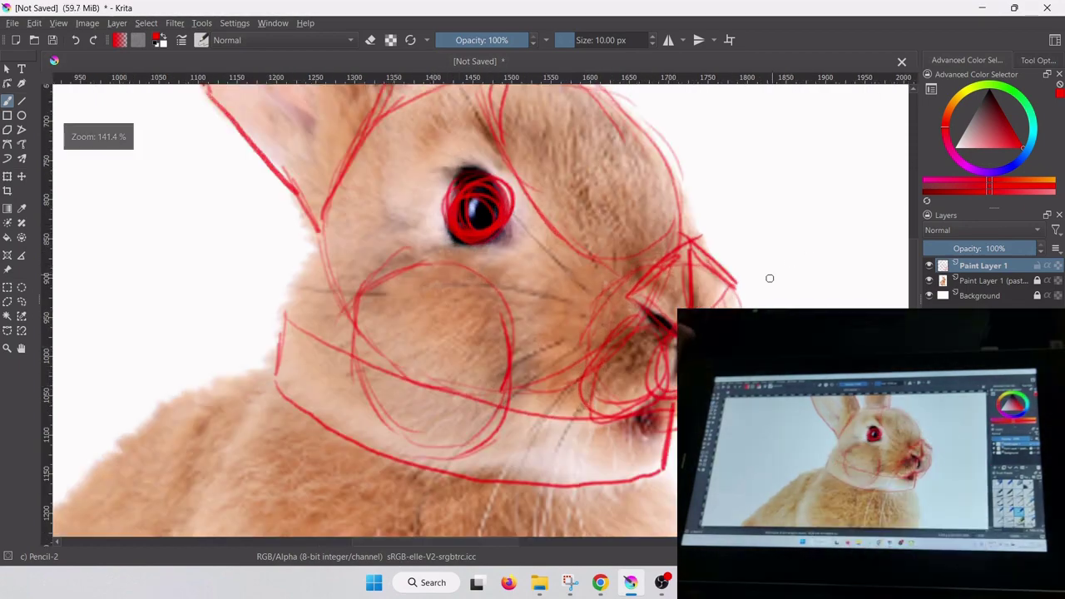
scroll(532, 333, "down", 4)
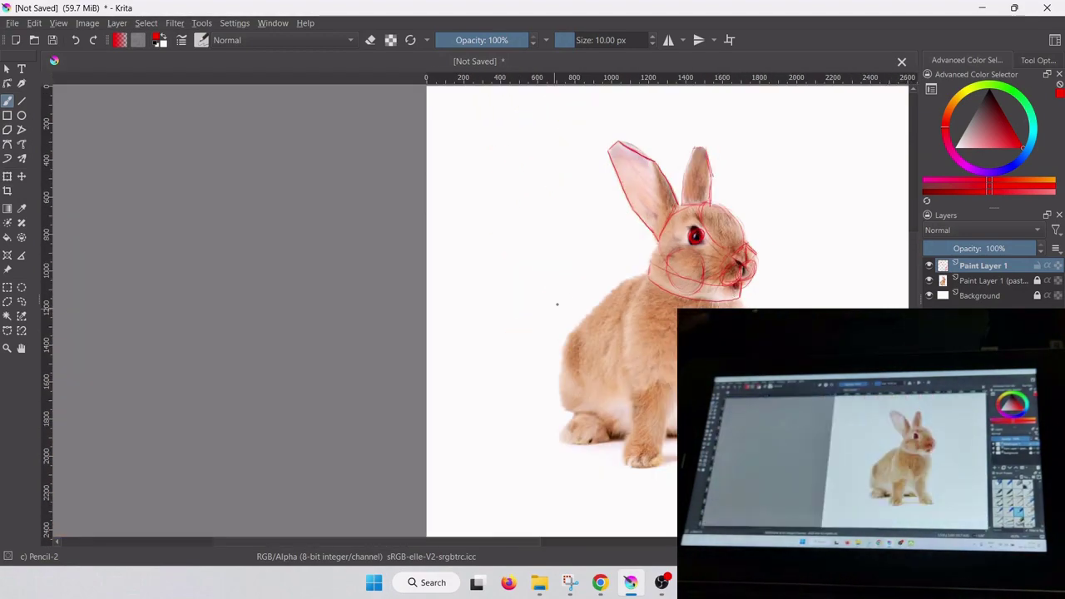
- Block in the chest and both shoulders with angular red panels below the jaw, ending in a pointed lower chest
scroll(549, 307, "up", 2)
left_click_drag(516, 188, 483, 292)
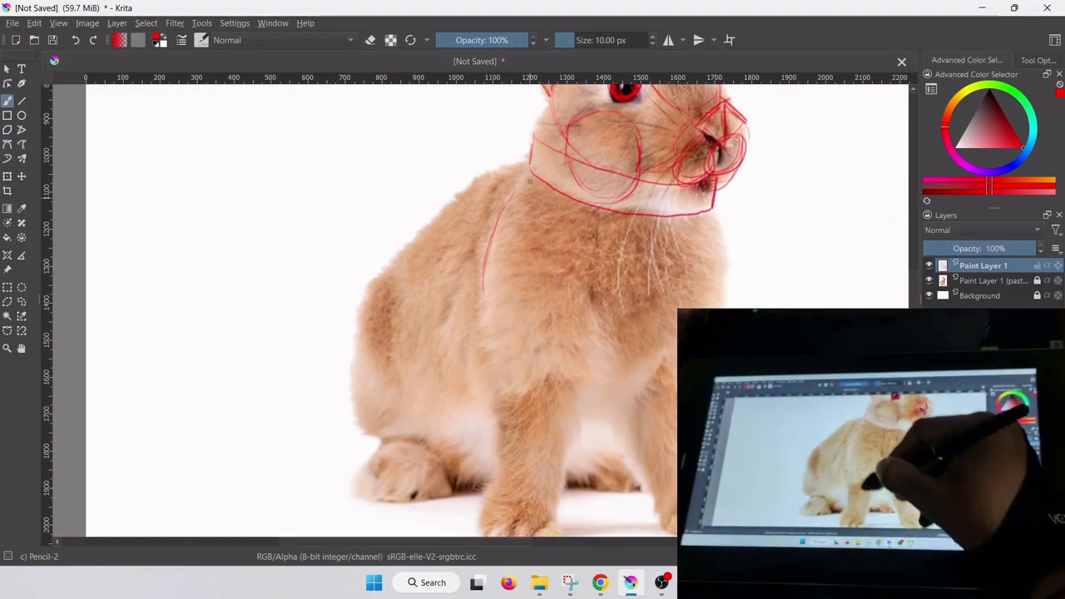
left_click_drag(600, 213, 586, 368)
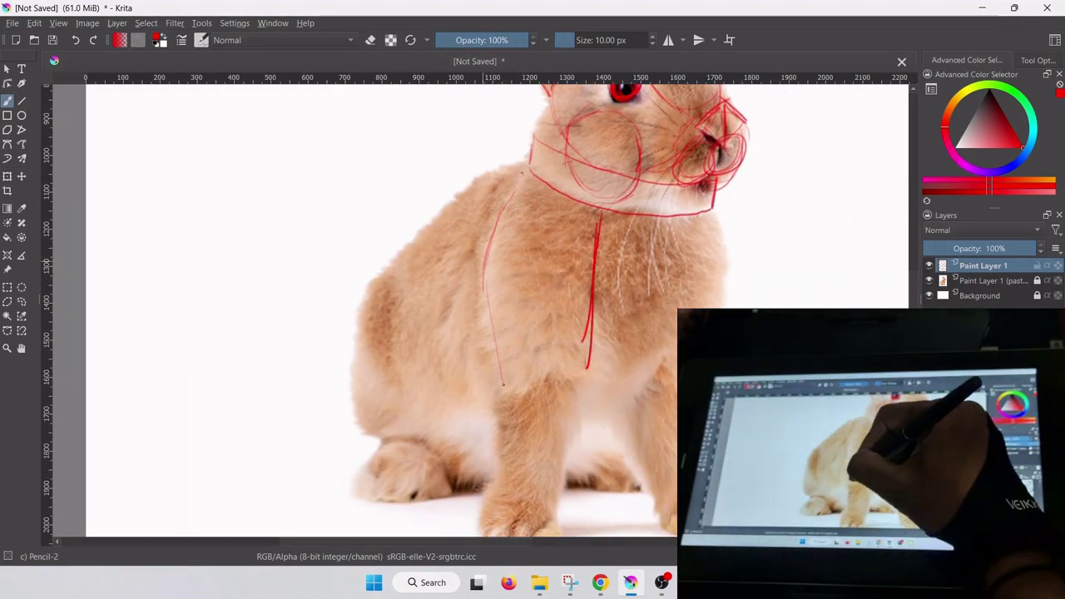
left_click_drag(529, 167, 499, 371)
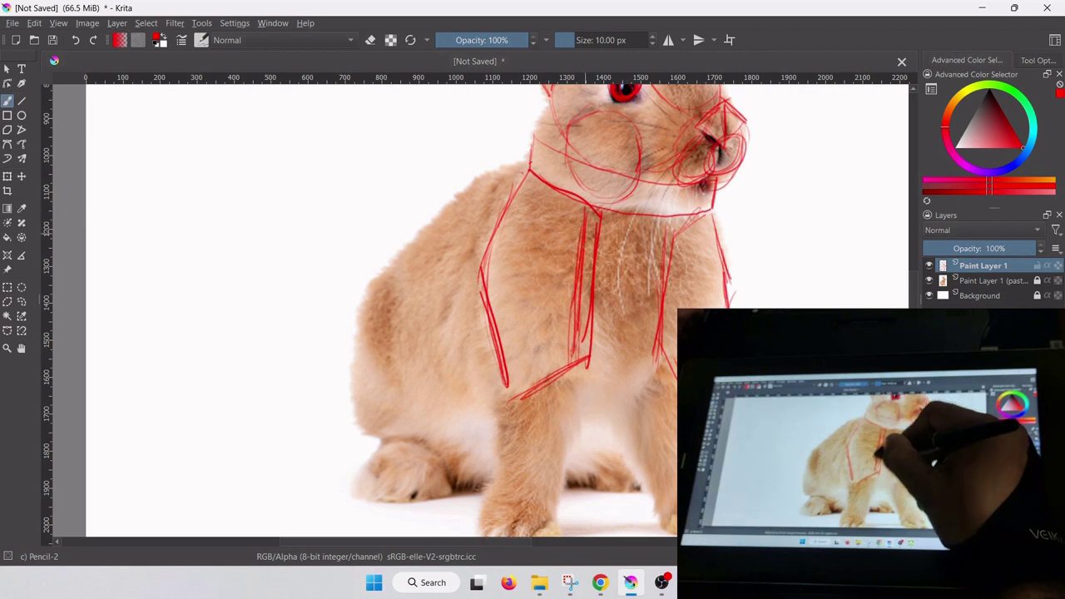
left_click_drag(585, 413, 616, 421)
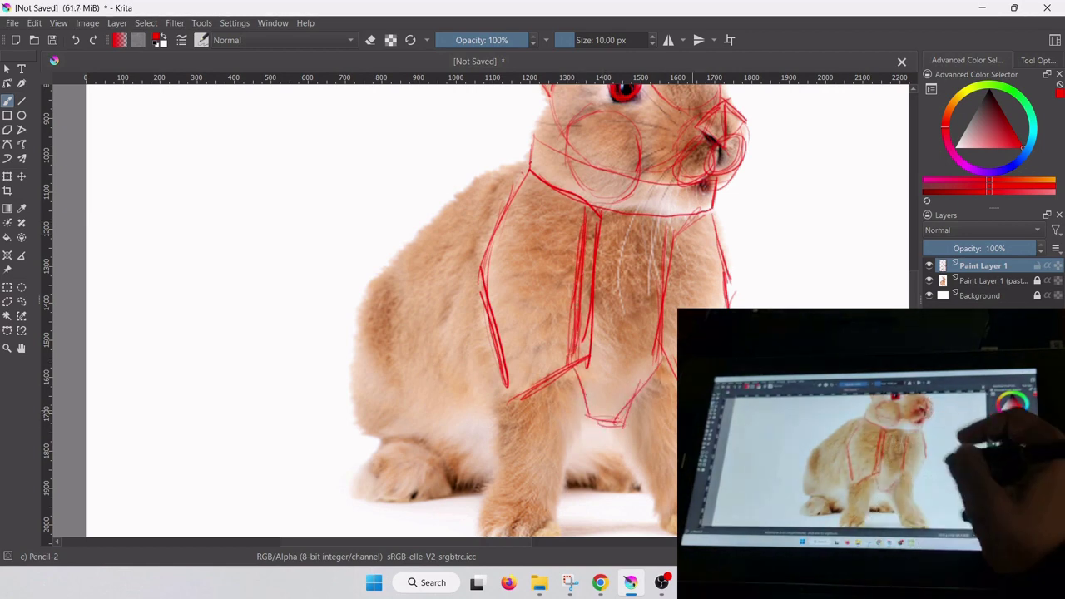
- Outline the back, flank and belly in straight red lines, adding an oval over the rump and half-dome hind feet
mouse_move(387, 280)
left_mouse_down()
mouse_move(395, 384)
mouse_move(443, 209)
left_mouse_up()
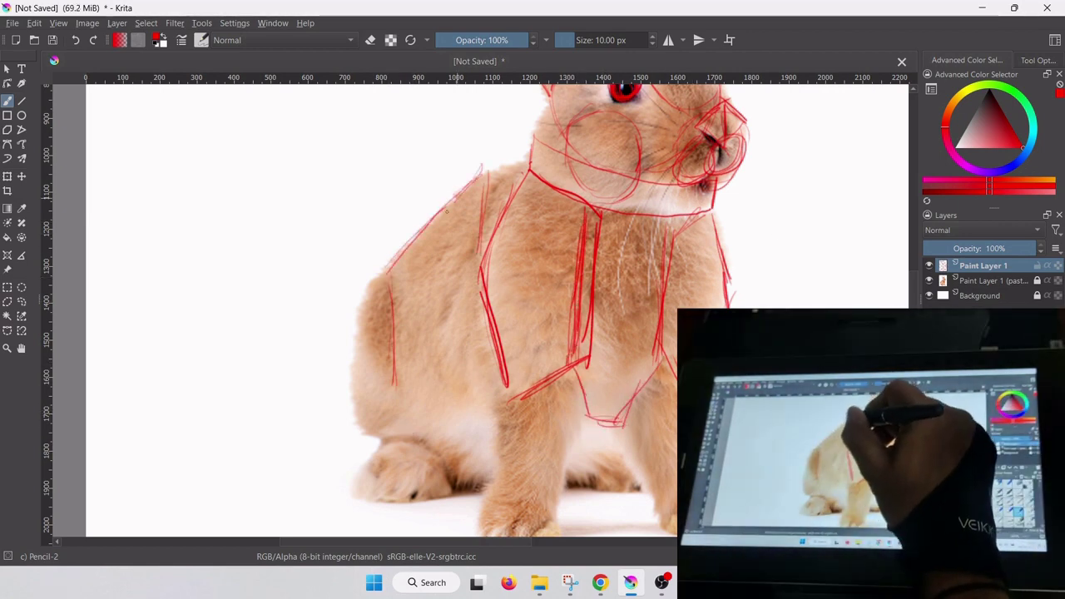
left_click_drag(401, 395, 473, 441)
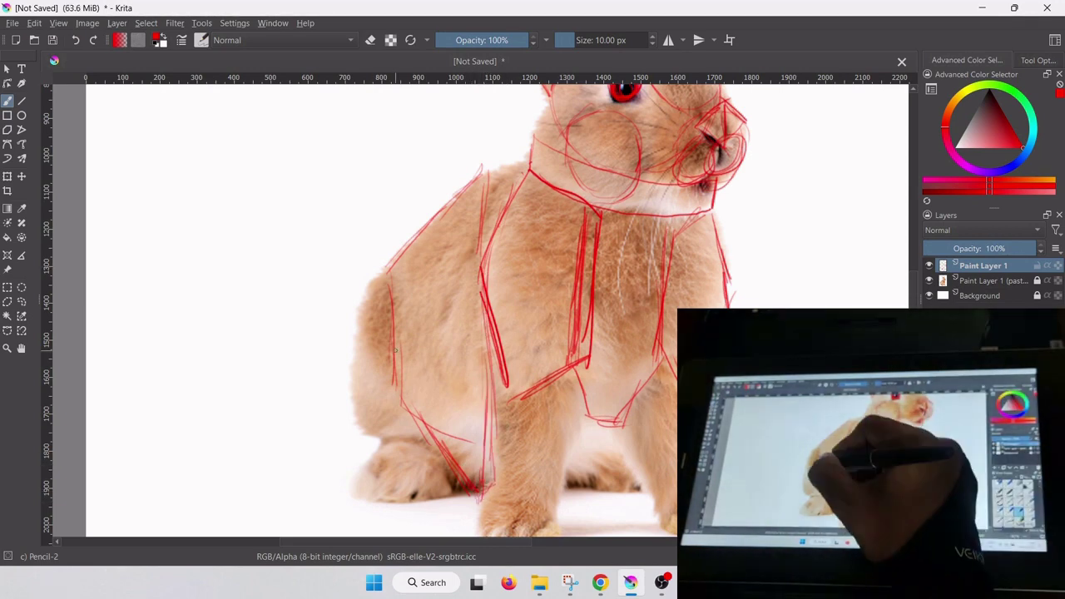
mouse_move(388, 310)
left_mouse_down()
mouse_move(366, 428)
mouse_move(395, 283)
mouse_move(357, 414)
left_mouse_up()
mouse_move(380, 274)
left_mouse_down()
mouse_move(360, 421)
mouse_move(491, 499)
left_mouse_up()
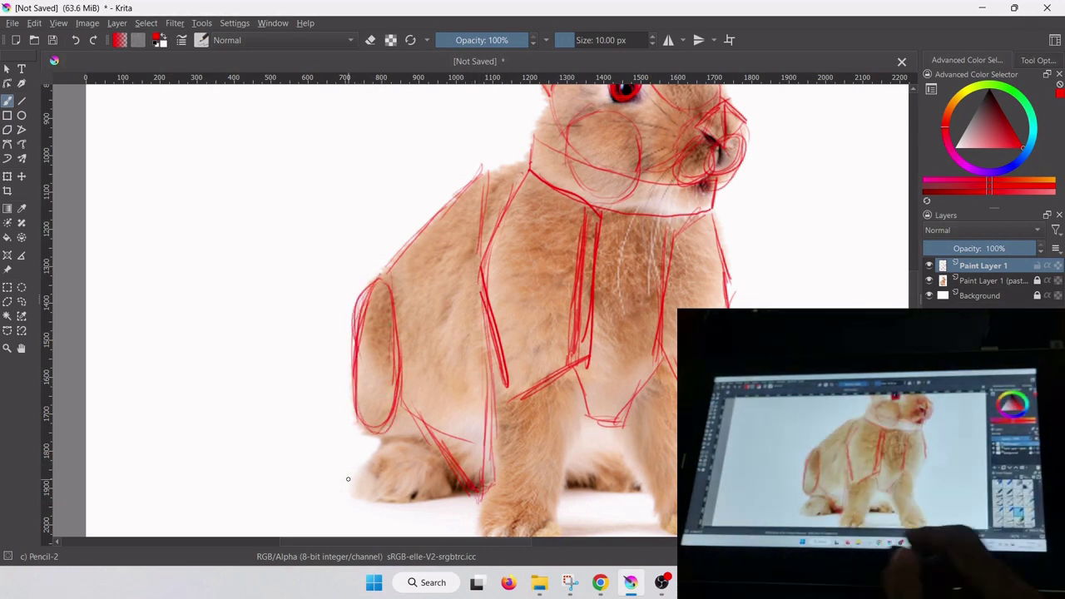
left_click_drag(559, 468, 637, 491)
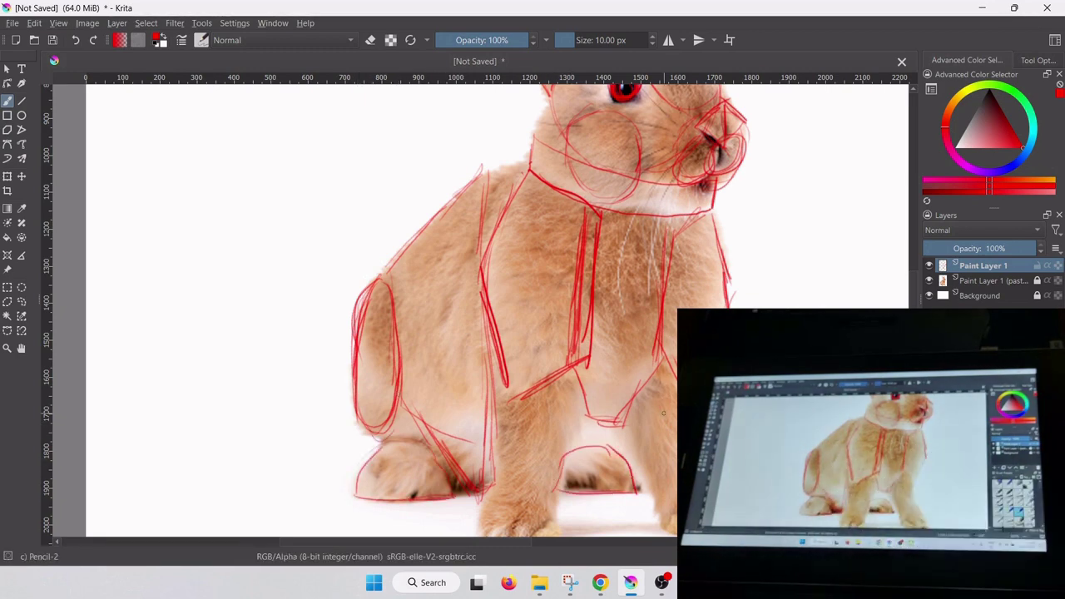
- Sketch both front legs with straight red lines and cap them with half-dome paws
left_click_drag(549, 339, 481, 223)
left_click_drag(509, 266, 501, 357)
left_click_drag(439, 283, 431, 368)
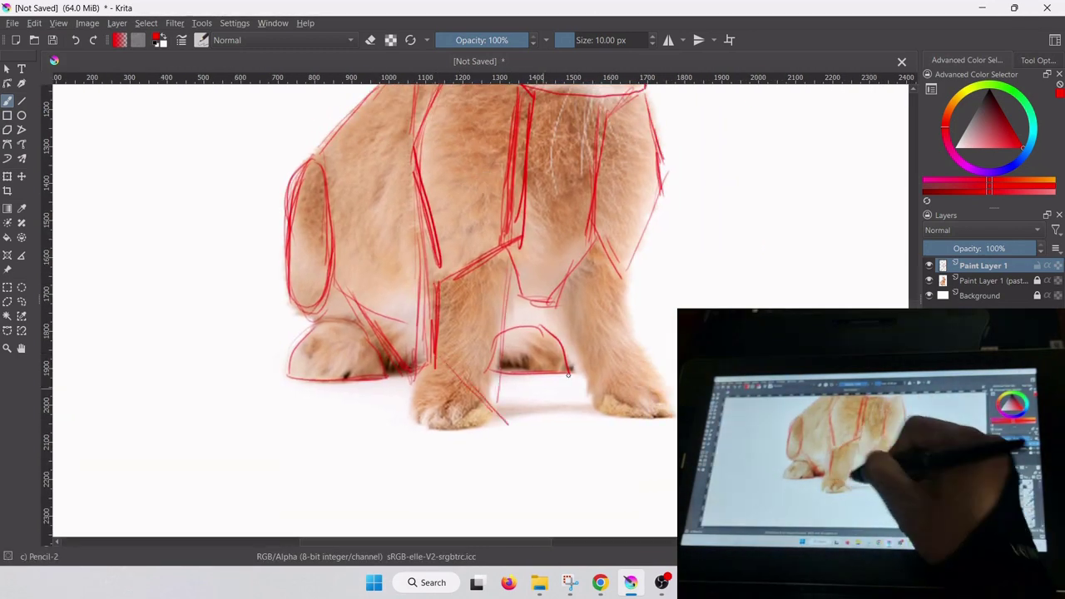
left_click_drag(614, 280, 590, 387)
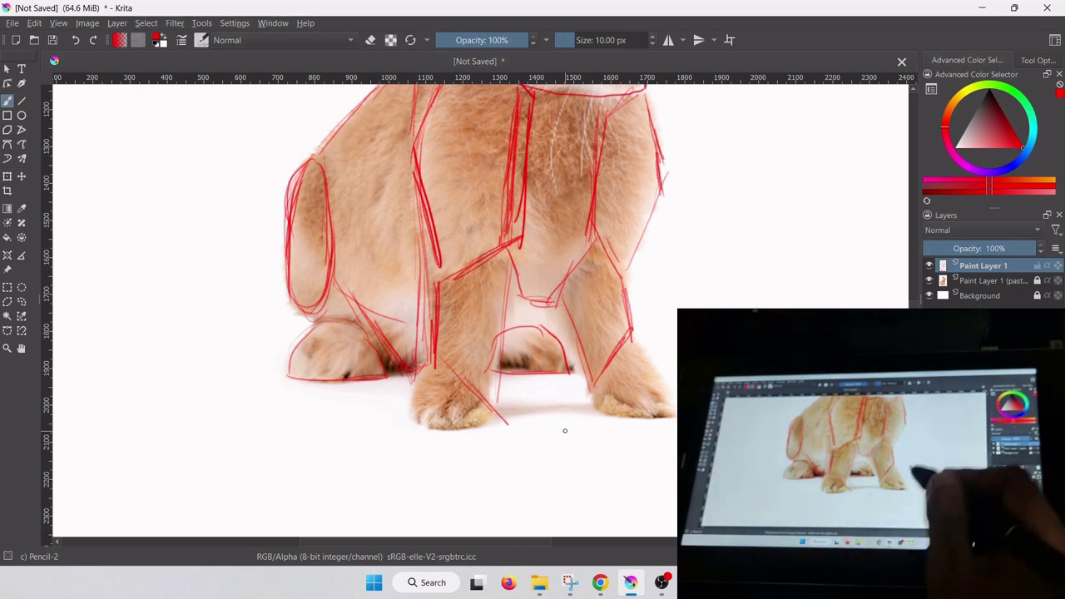
mouse_move(425, 418)
left_mouse_down()
mouse_move(496, 426)
mouse_move(474, 381)
left_mouse_up()
left_click_drag(604, 389, 671, 416)
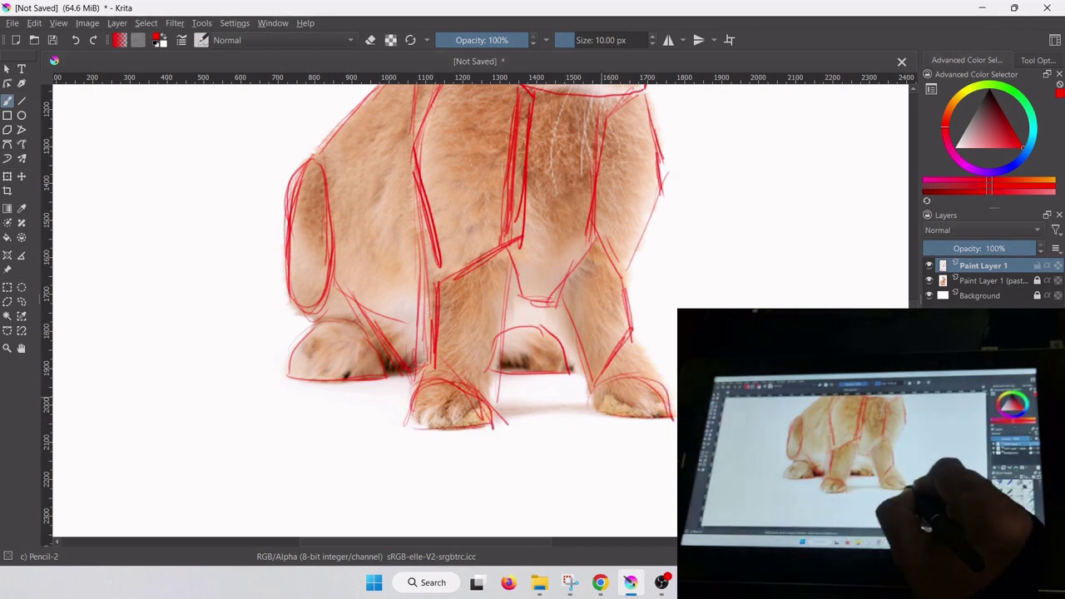
left_click_drag(584, 414, 649, 421)
- Draw a red fold line inside the larger ear along the edge of its brown fur
scroll(513, 292, "down", 5)
scroll(500, 250, "up", 6)
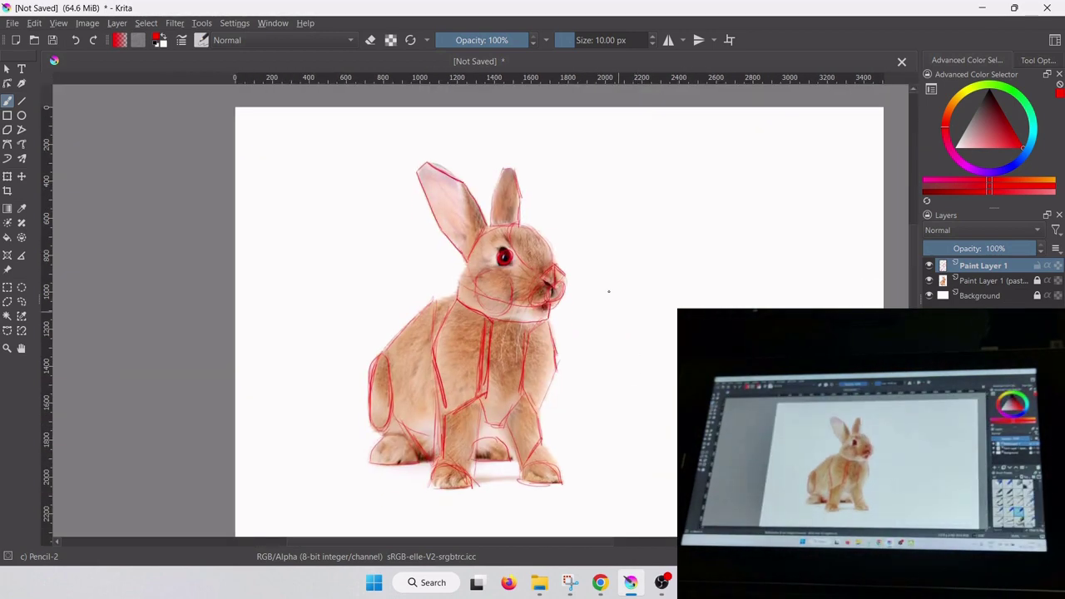
left_click_drag(411, 195, 431, 265)
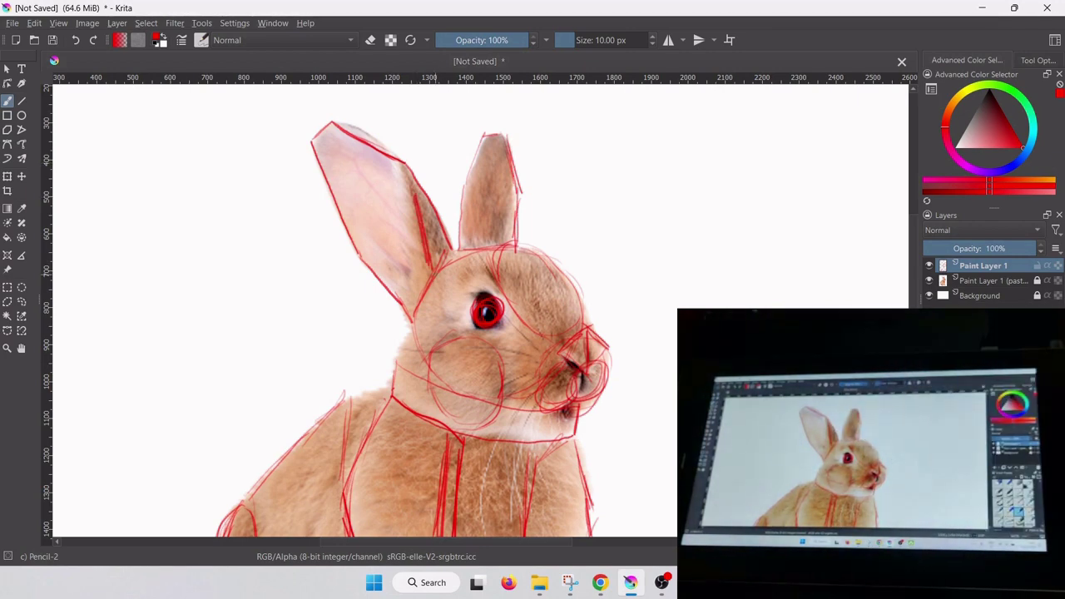
- Hide the pasted rabbit photo layer so only the red construction sketch shows on the white background
scroll(375, 292, "down", 1)
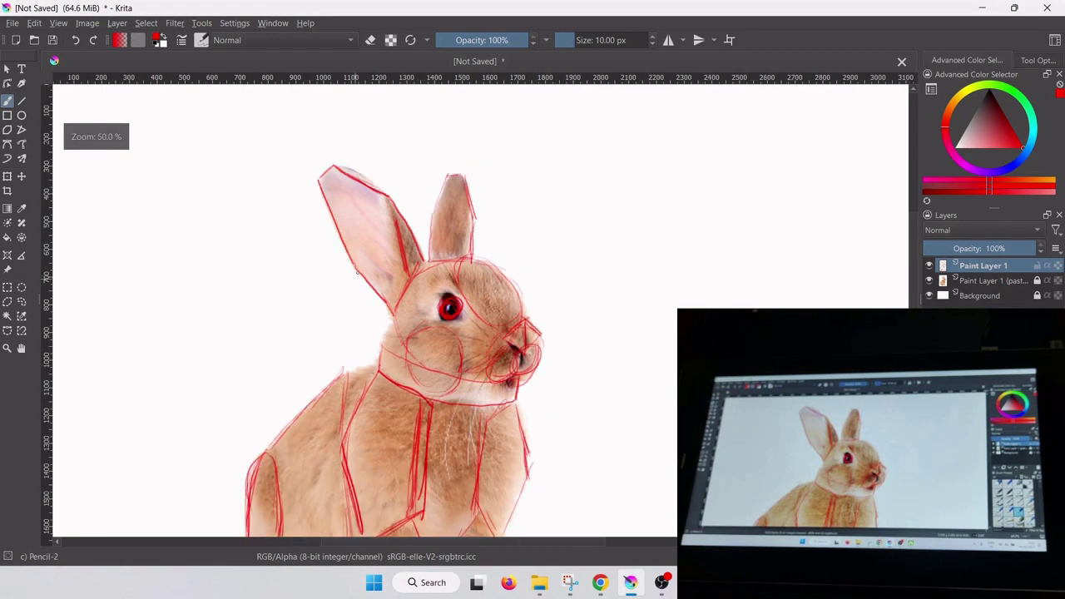
scroll(489, 253, "down", 1)
scroll(488, 254, "up", 1)
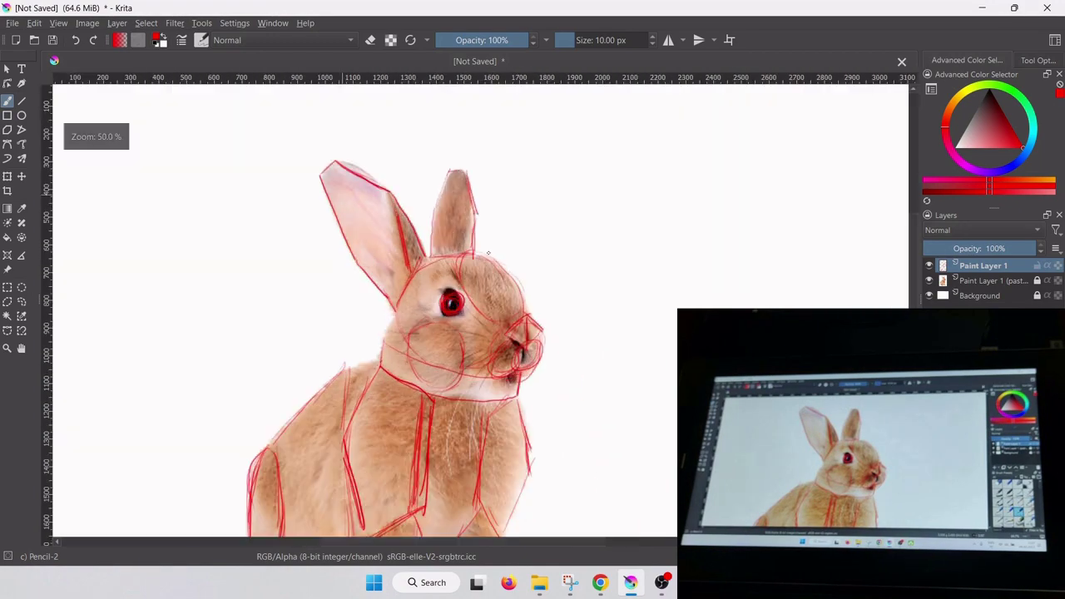
scroll(489, 254, "down", 1)
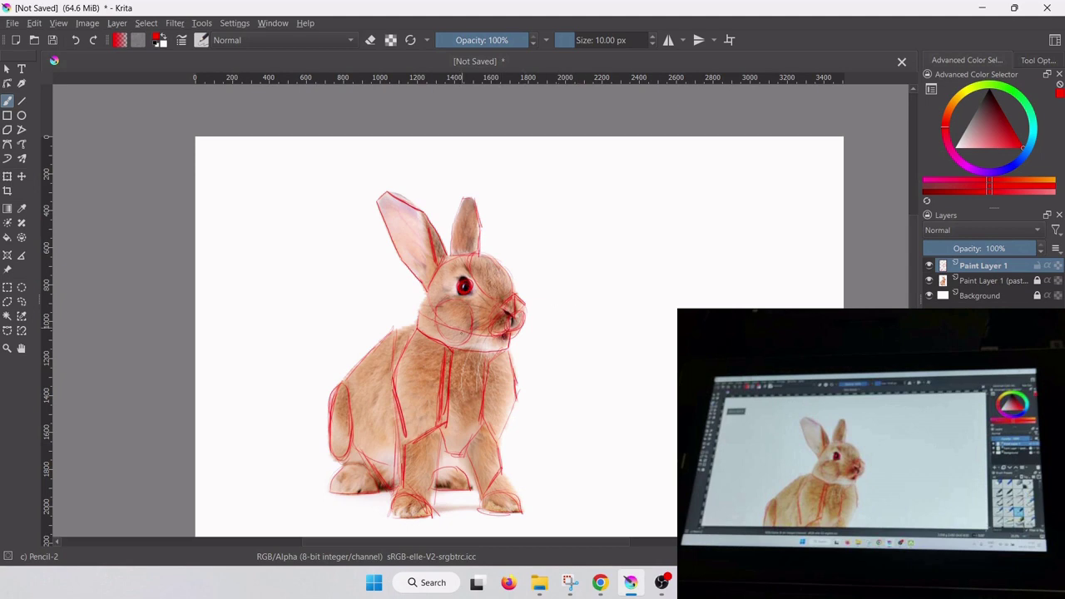
left_click_drag(485, 334, 526, 280)
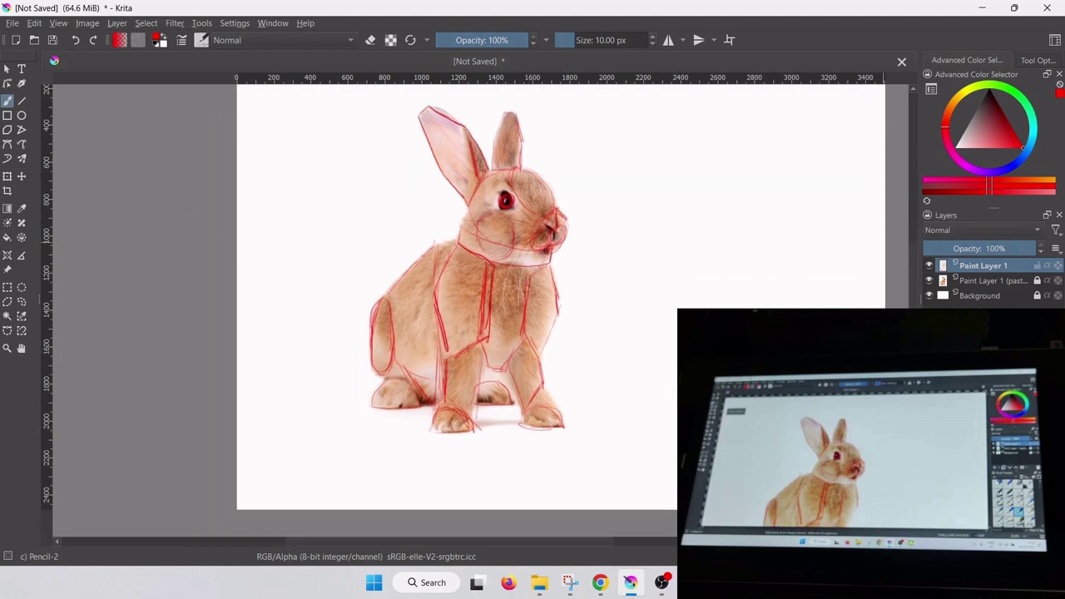
left_click(931, 282)
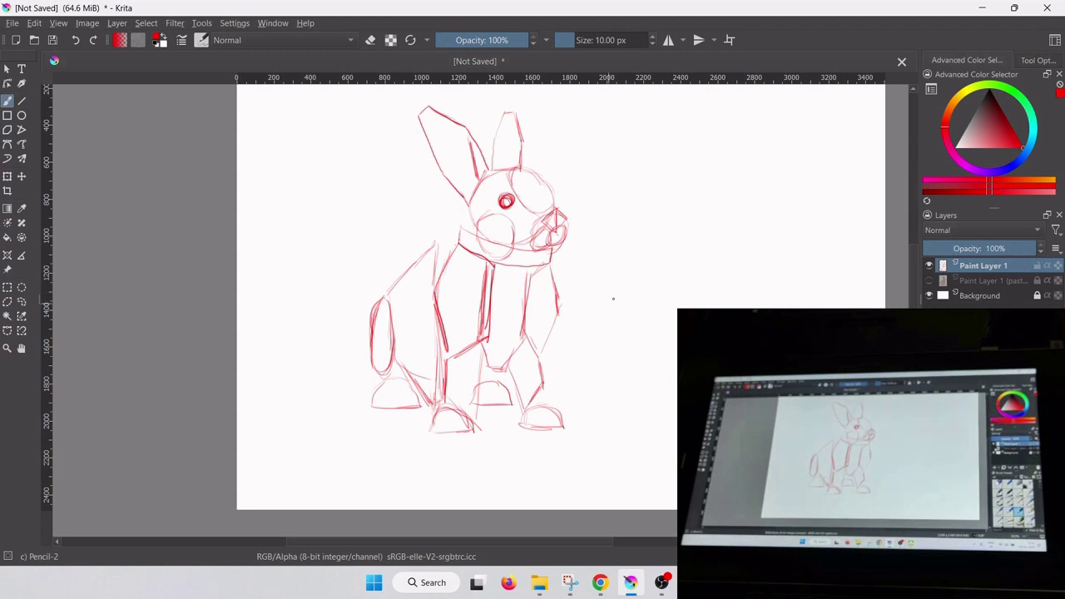
mouse_move(613, 298)
left_mouse_down()
mouse_move(577, 292)
mouse_move(506, 332)
left_mouse_up()
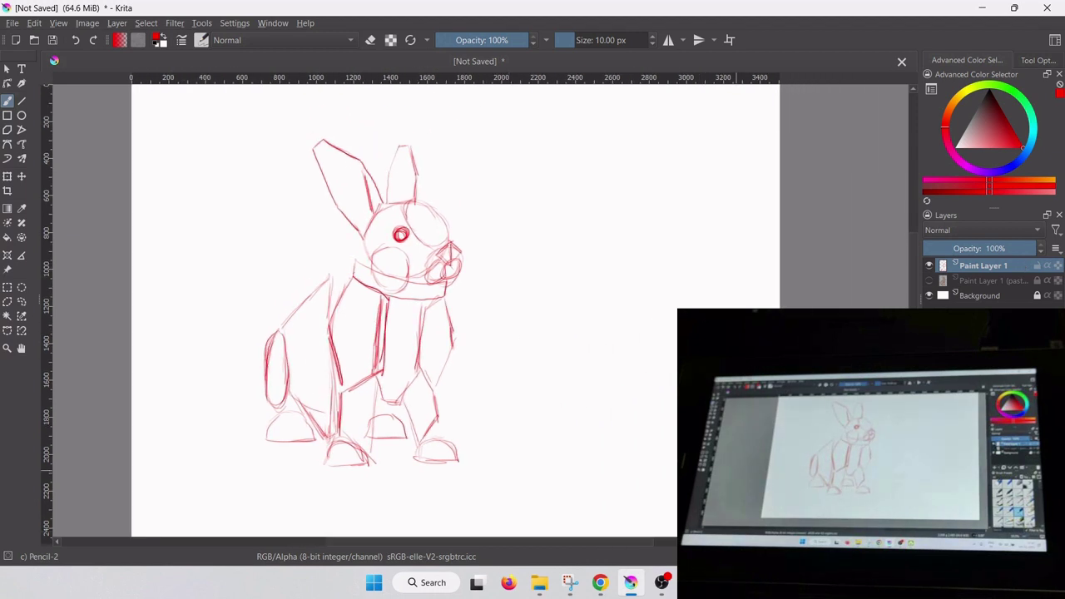
mouse_move(661, 582)
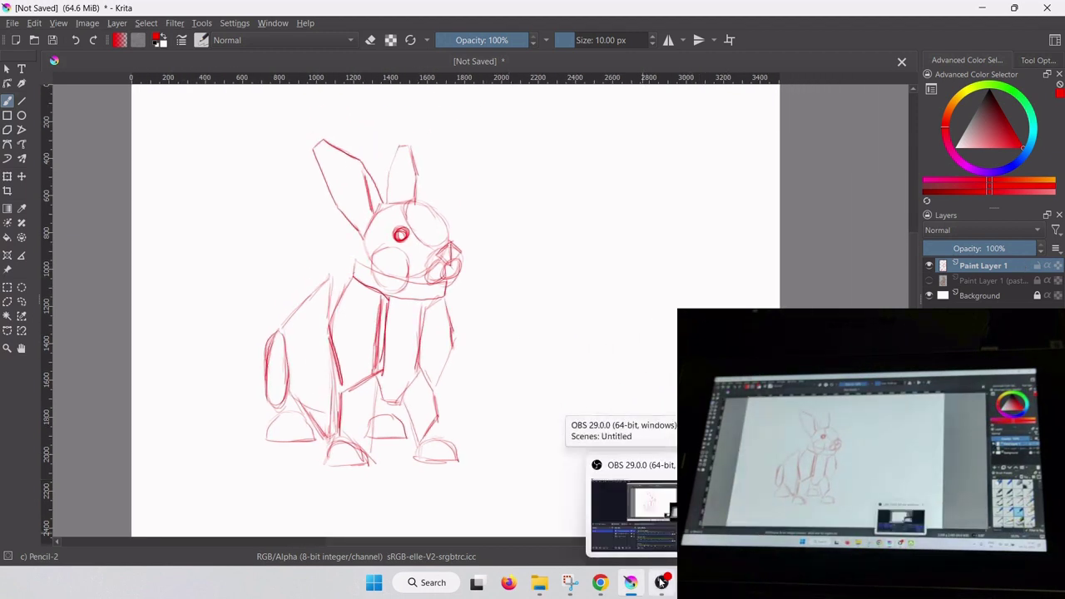